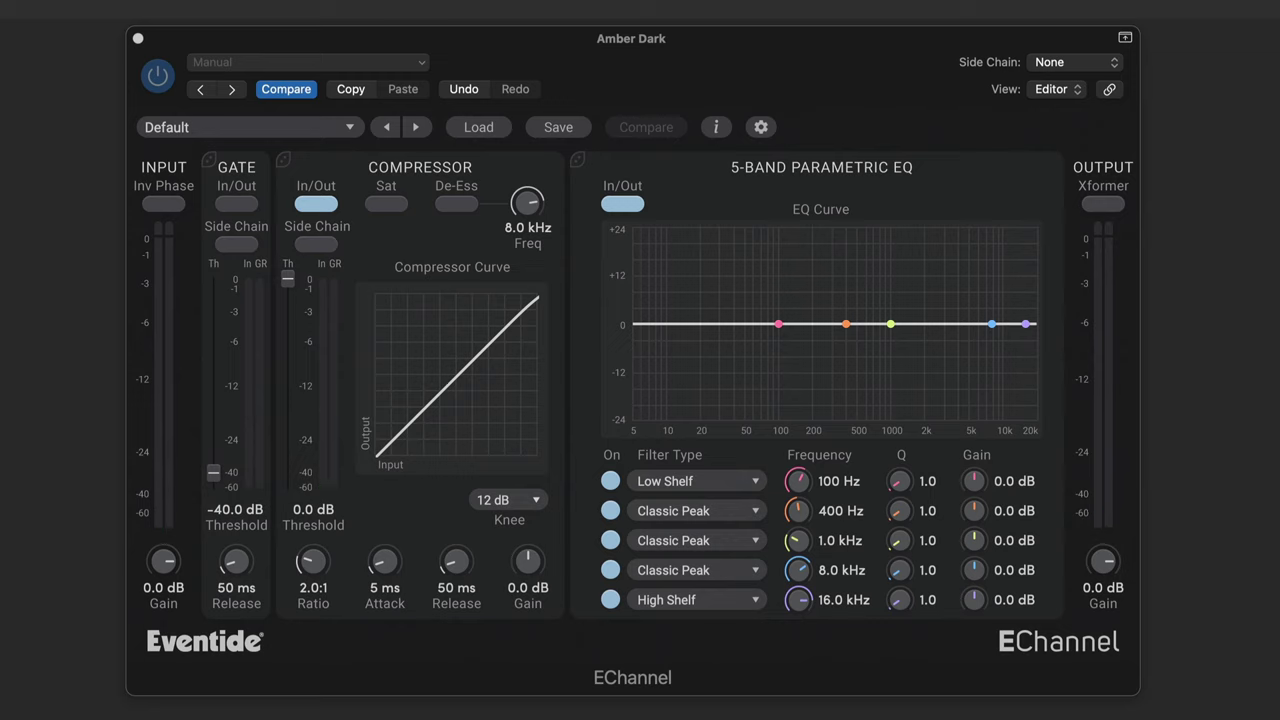
Key the strip's side chain from the Drum Topper track.
click(1064, 65)
mouse_move(1070, 97)
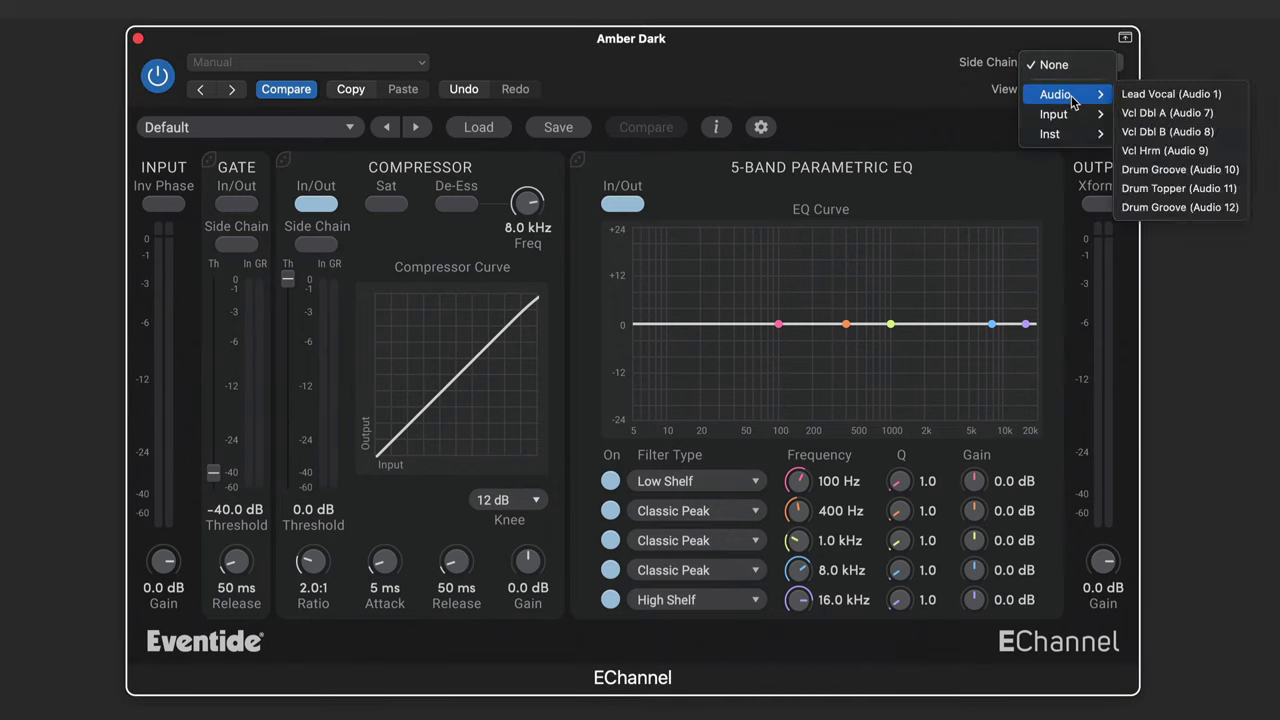
click(1140, 191)
Load the EK_Gated Synth preset and bypass both the EQ and the compressor.
click(306, 127)
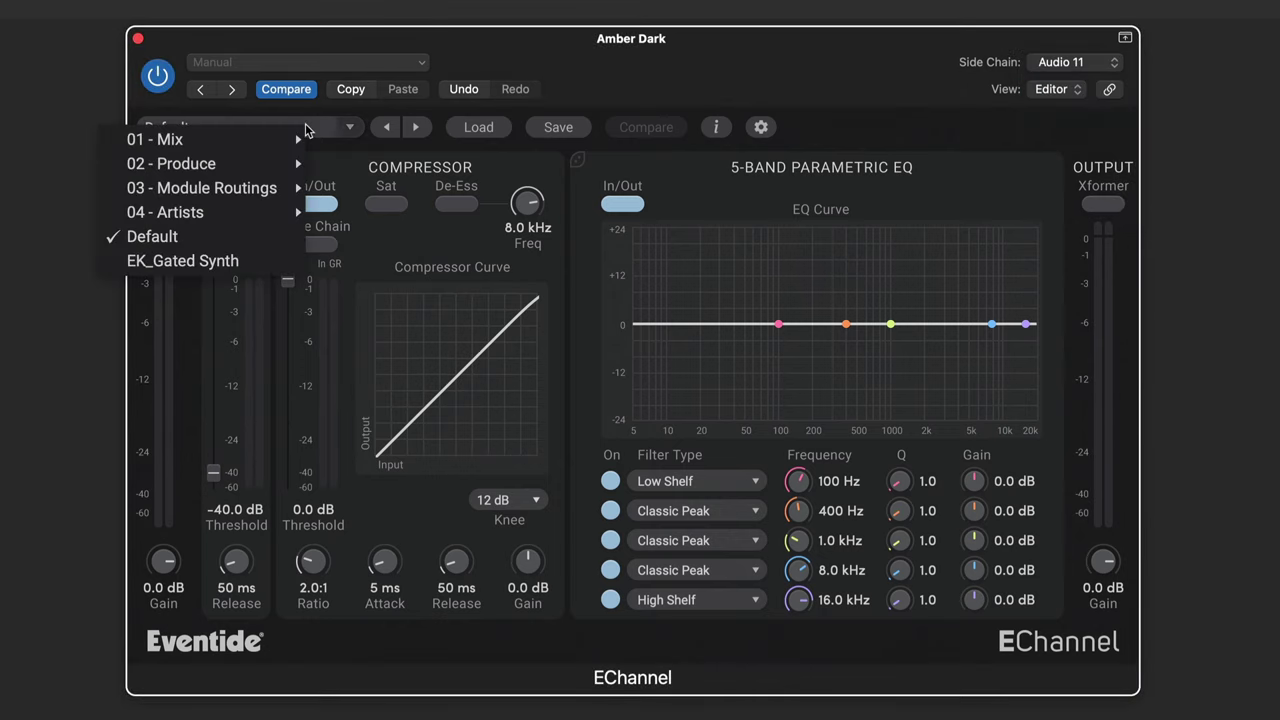
click(208, 262)
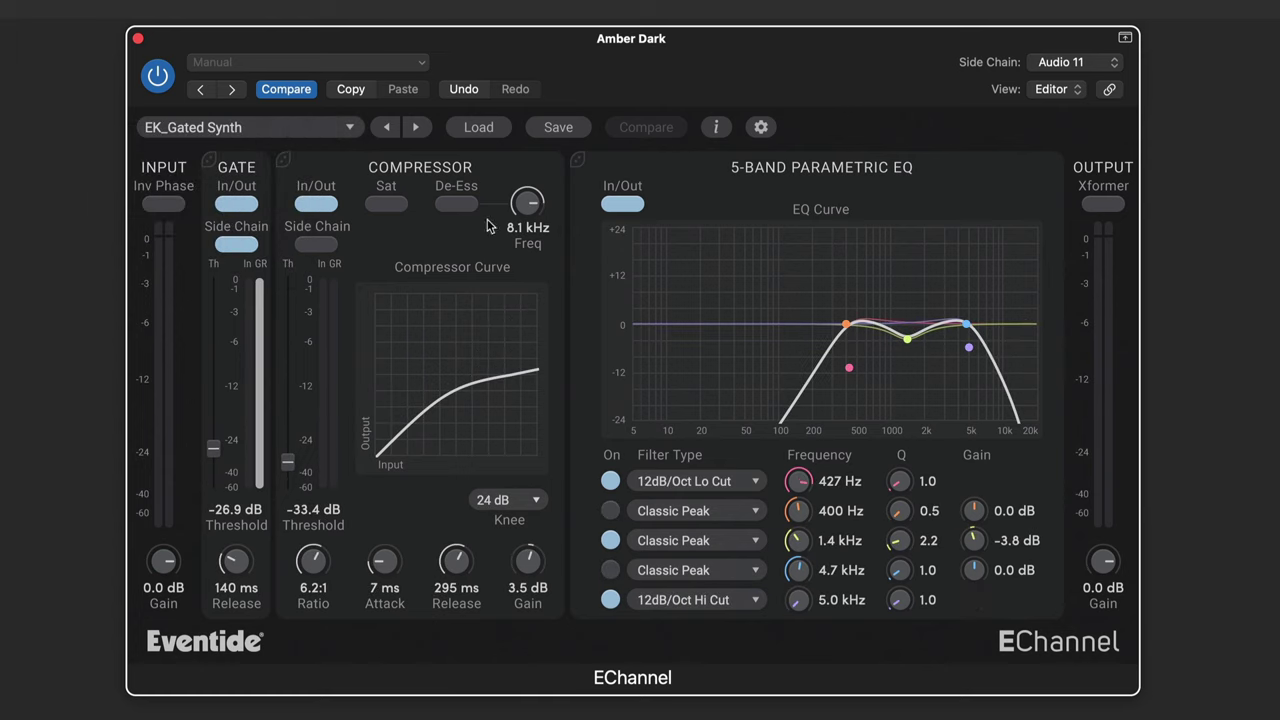
click(622, 204)
click(328, 205)
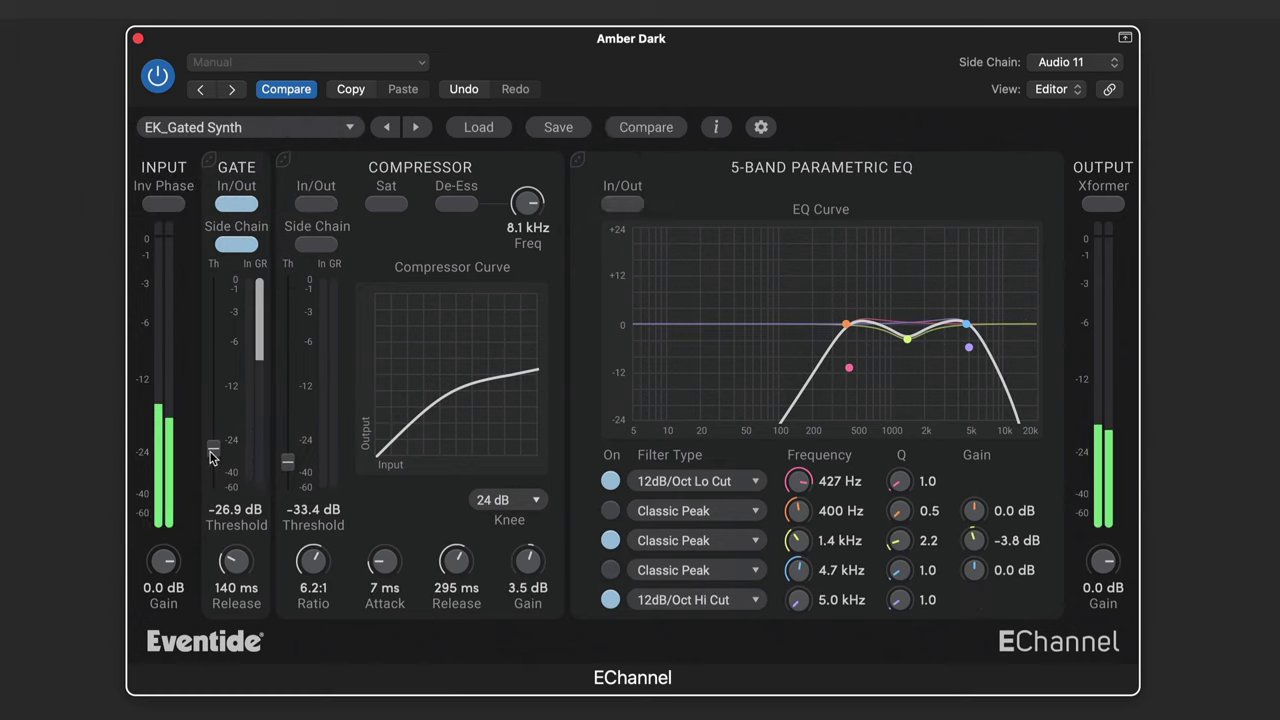
Set the gate threshold to -35.4 dB and the gate release to 114 ms.
drag(212, 458, 194, 485)
drag(237, 562, 230, 637)
drag(236, 570, 235, 538)
drag(213, 472, 216, 468)
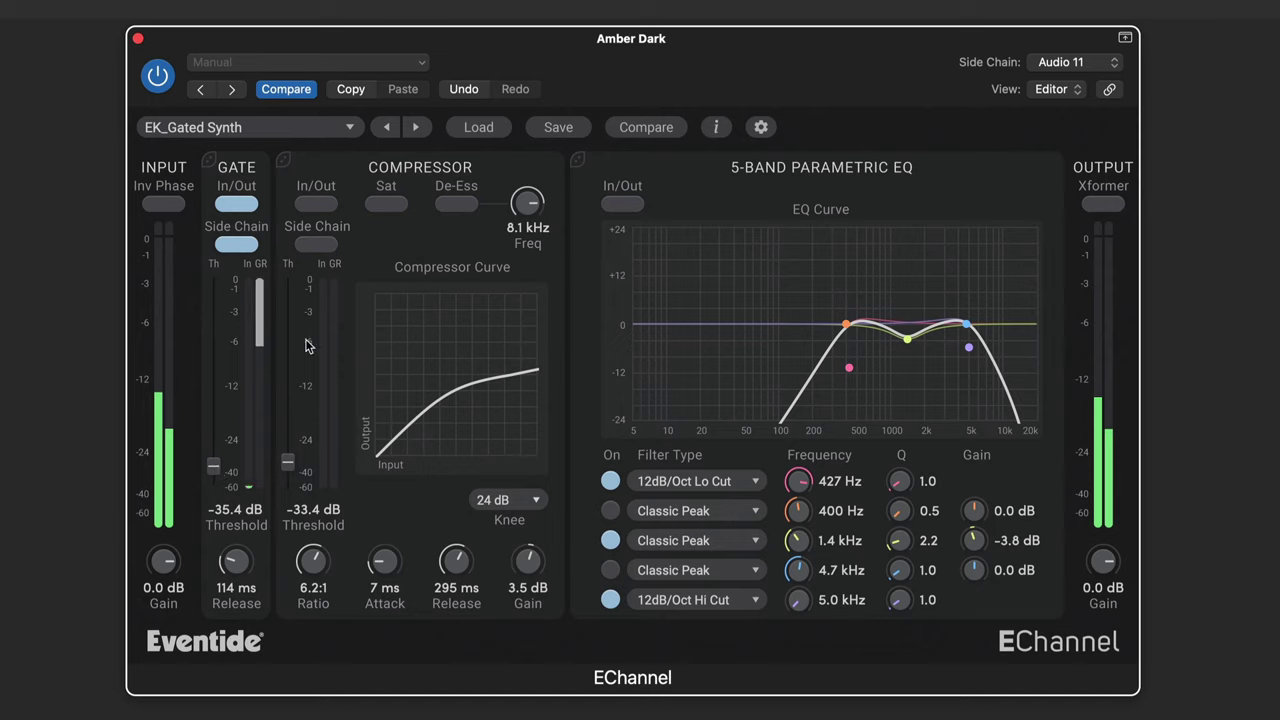
Re-engage the compressor, try a hard 0 dB knee, then return to 24 dB and A/B.
click(322, 205)
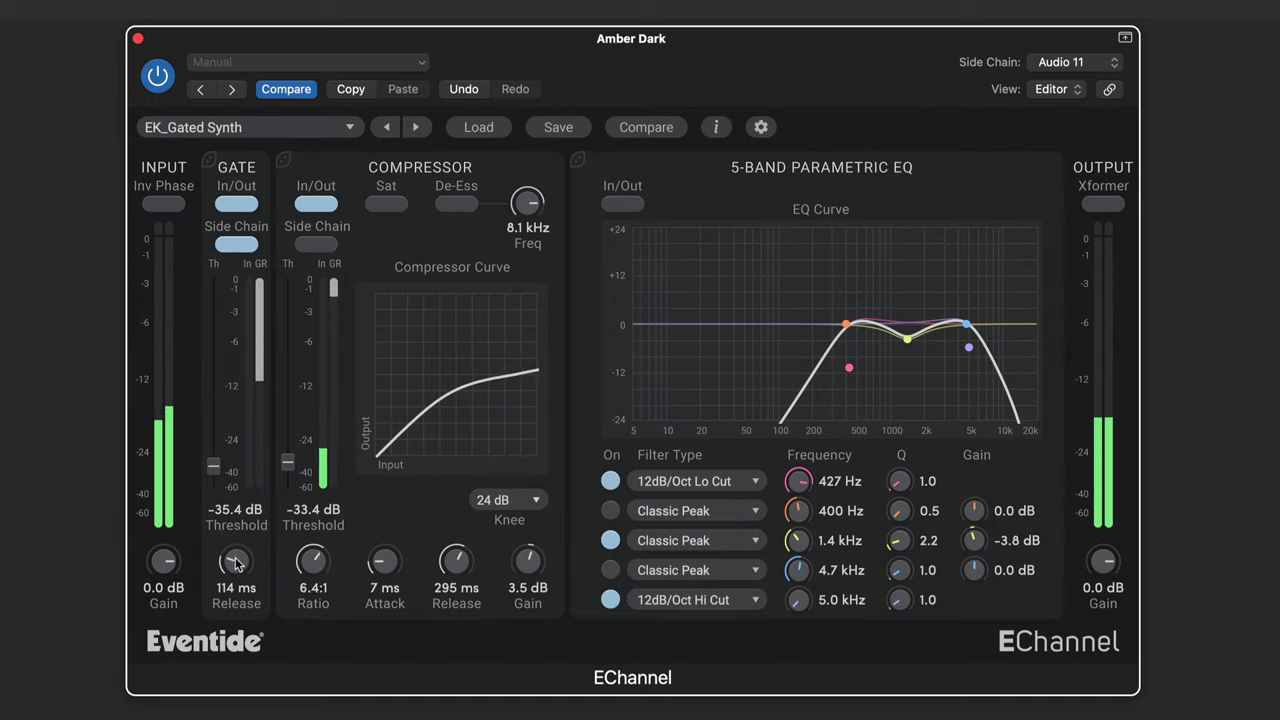
click(510, 500)
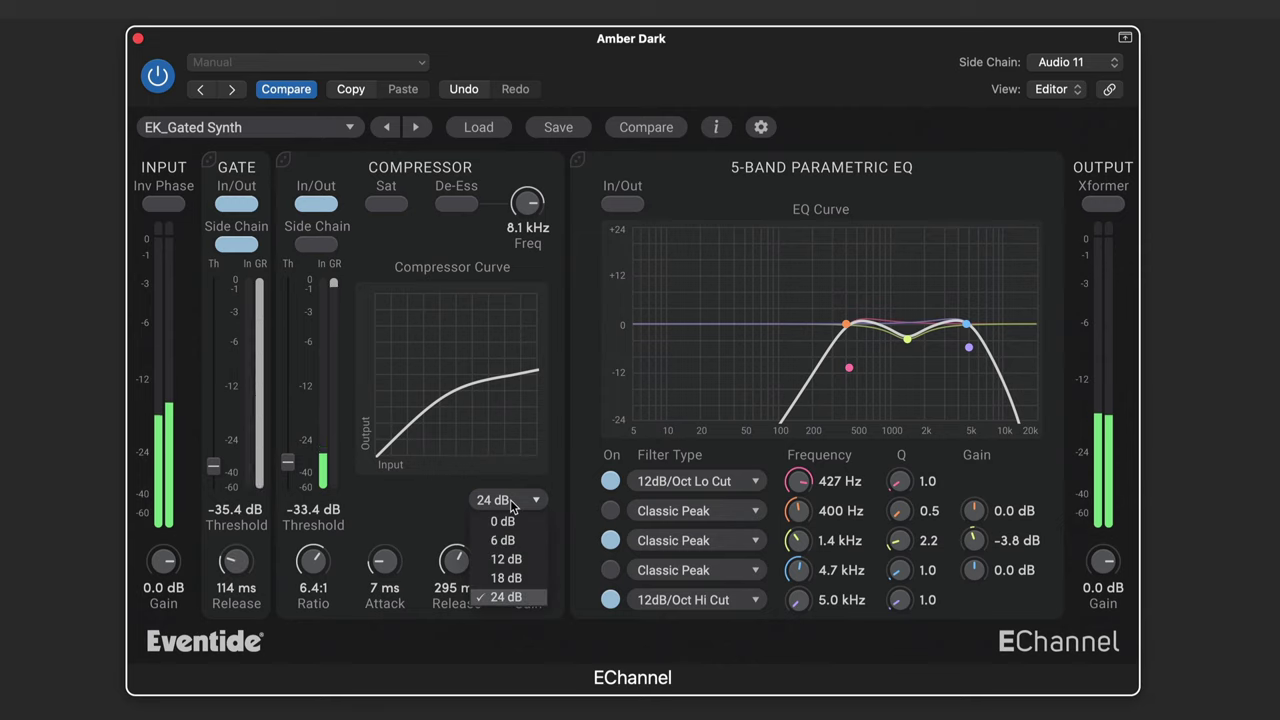
click(511, 524)
click(511, 502)
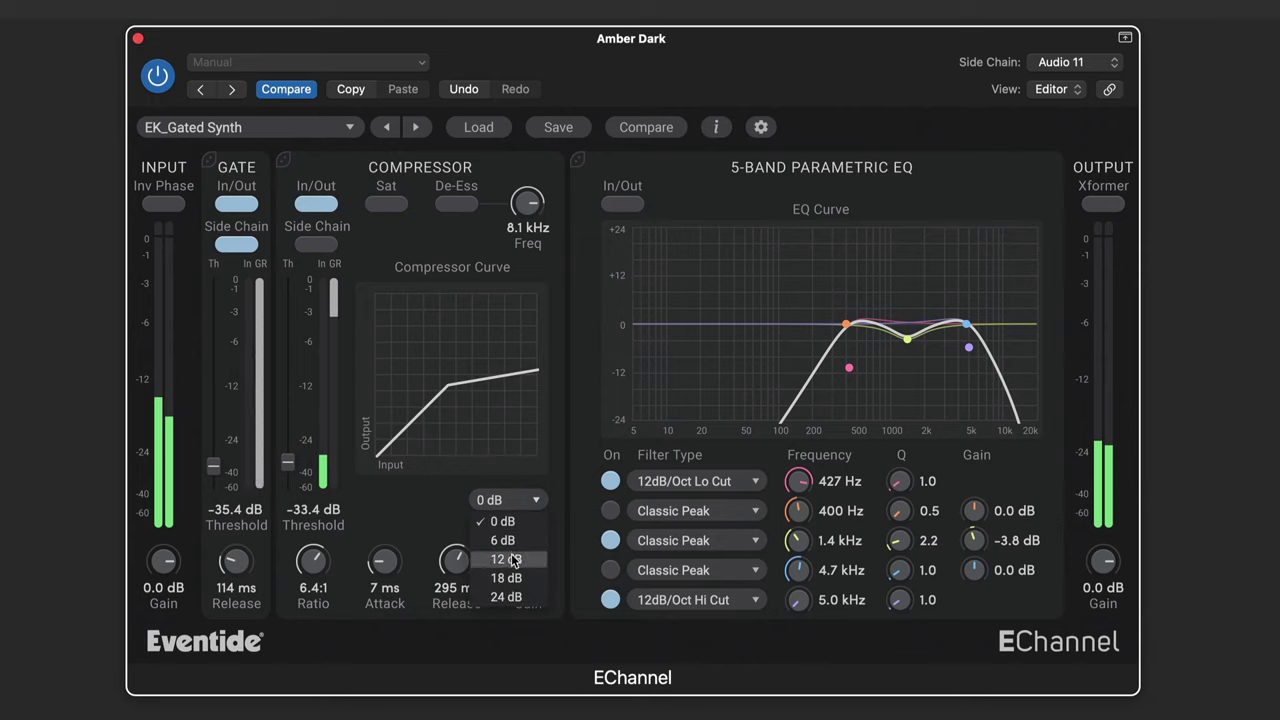
click(505, 521)
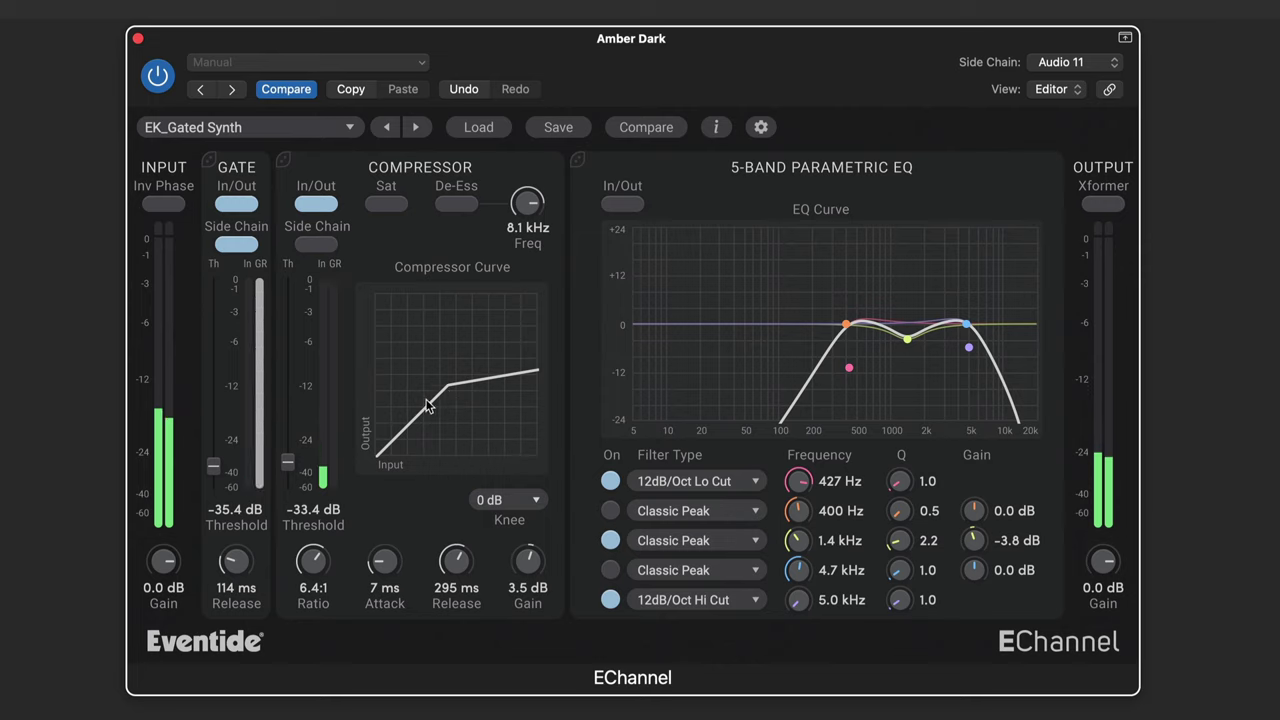
click(509, 502)
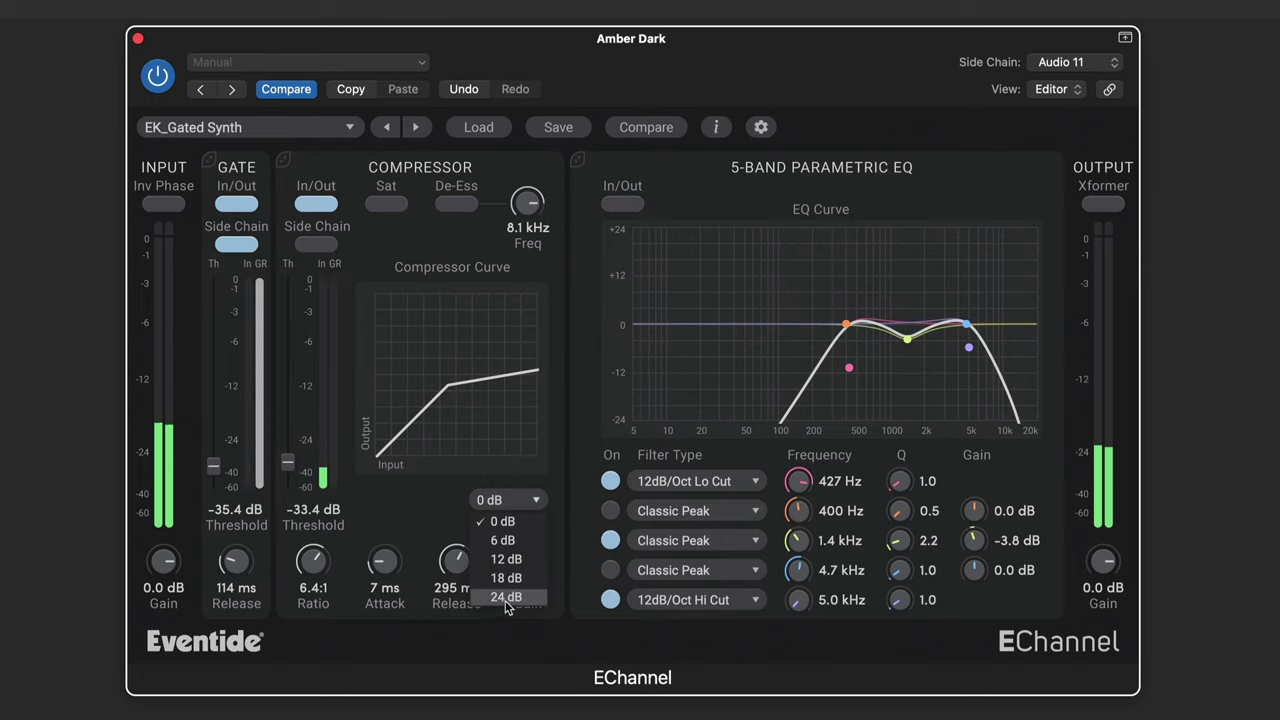
click(507, 597)
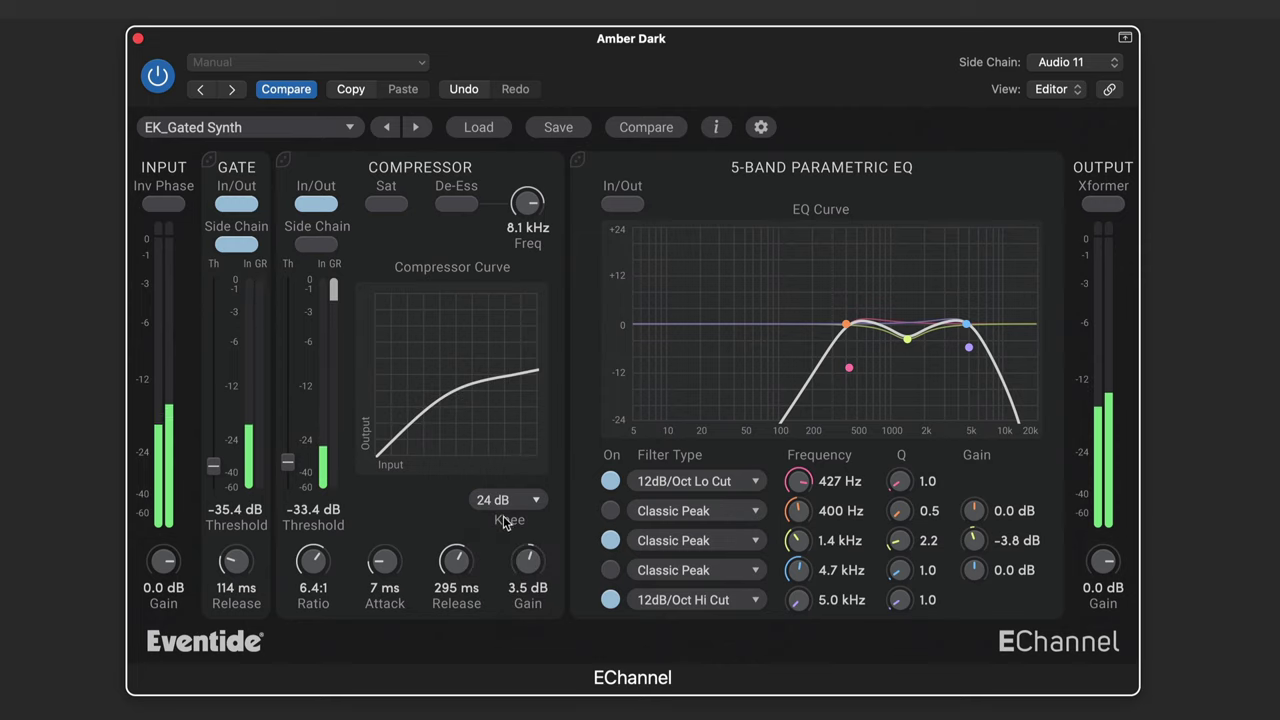
click(315, 205)
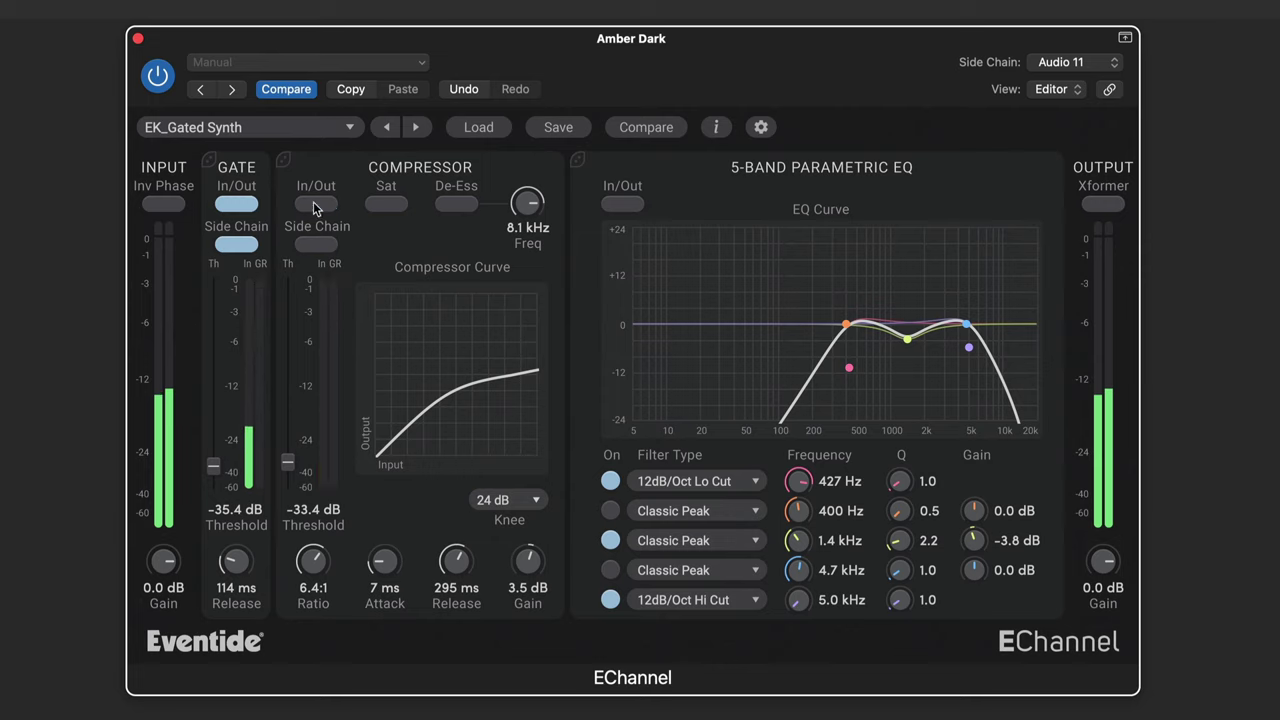
click(313, 205)
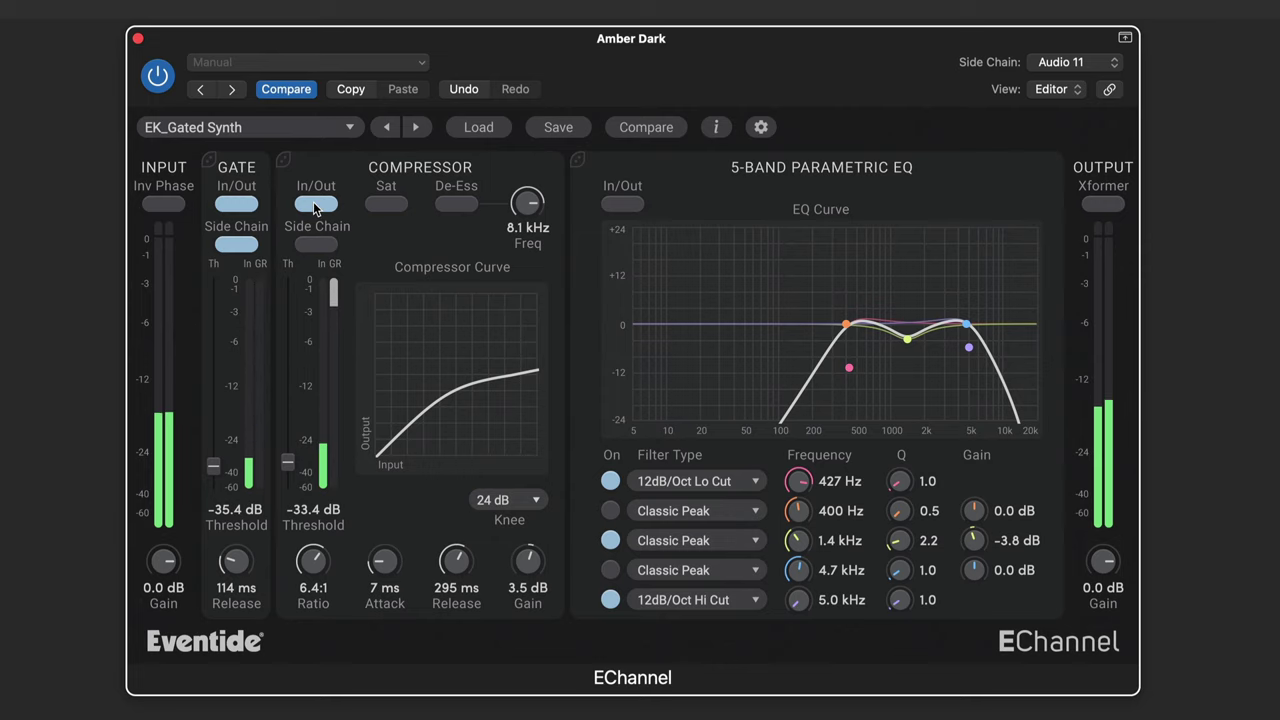
Re-engage the EQ, keep band 1 at 12dB/Oct Lo Cut, and move band 3 to -5.5 dB at 1.3 kHz.
click(627, 205)
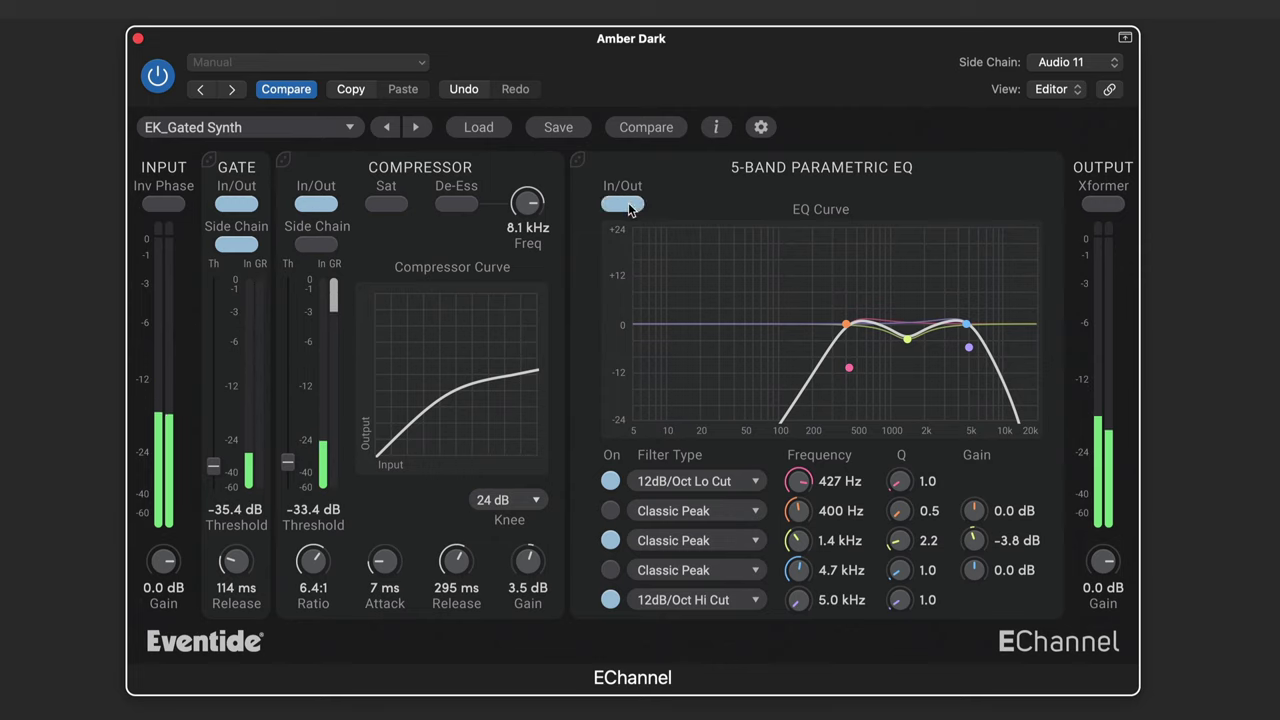
click(688, 484)
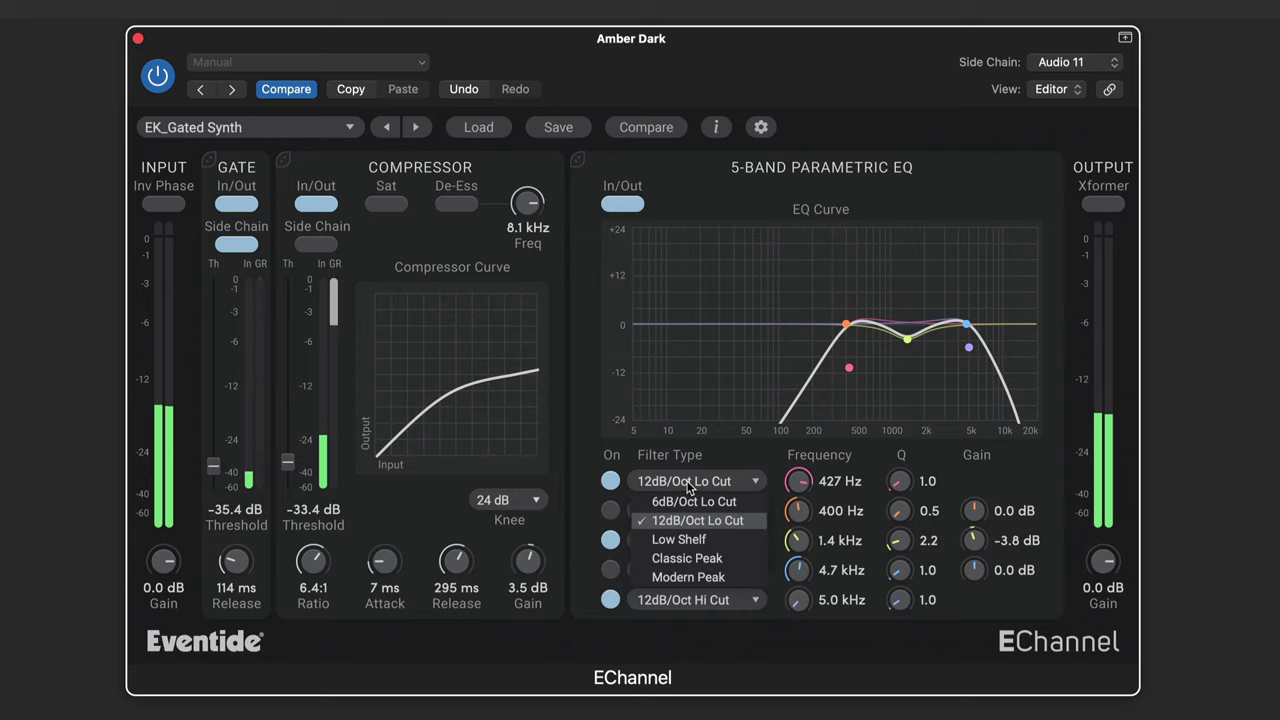
click(736, 457)
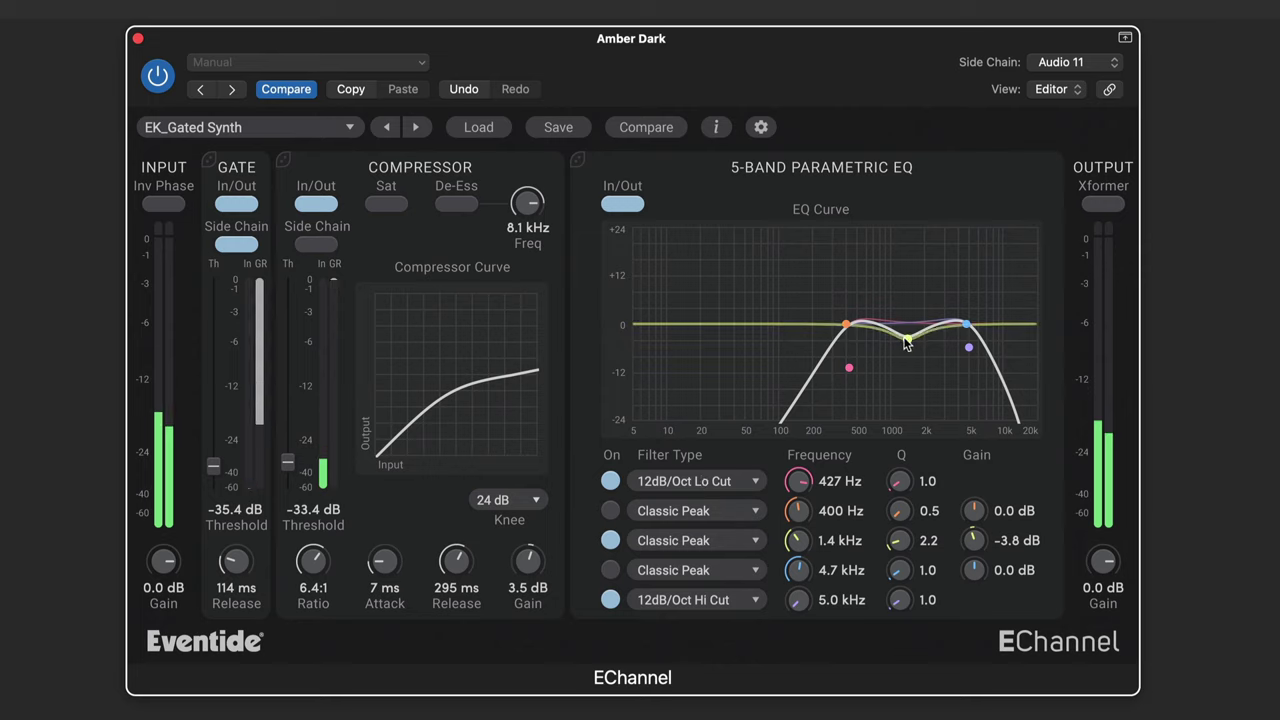
mouse_move(913, 348)
mouse_down()
mouse_move(911, 270)
mouse_move(905, 347)
mouse_up()
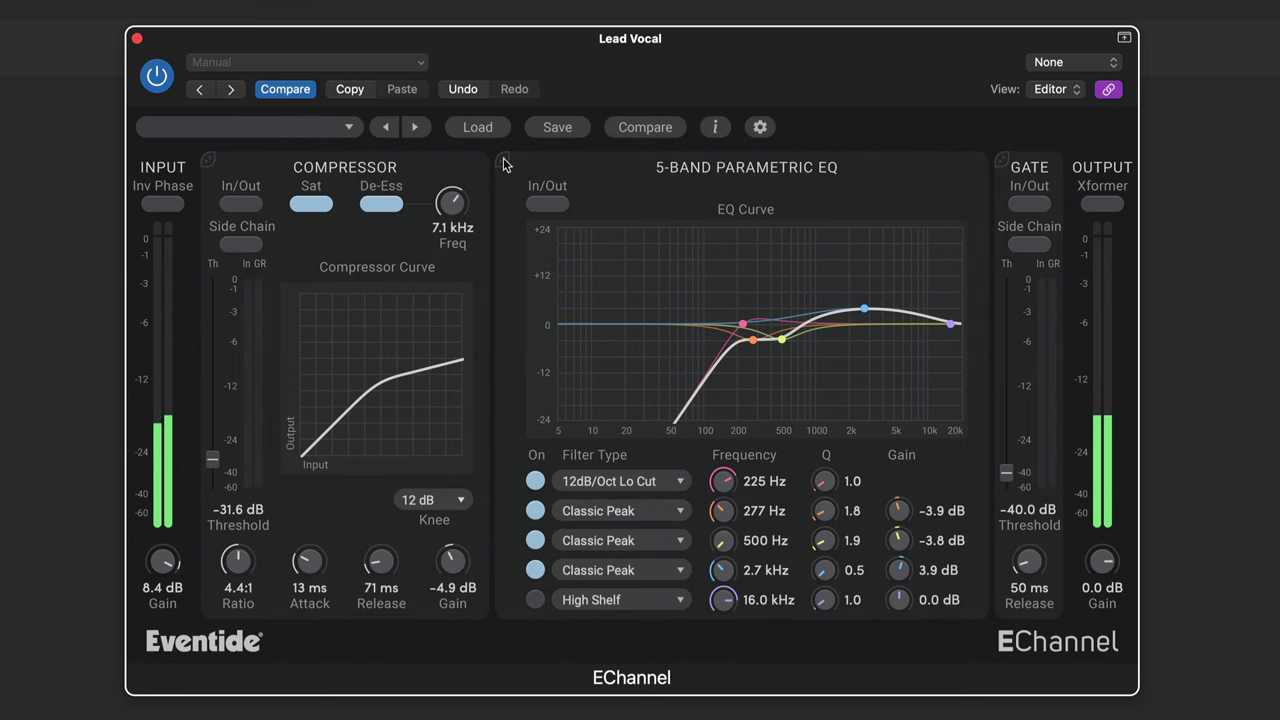
Move the 5-Band Parametric EQ ahead of the Compressor and switch it in.
drag(505, 163, 280, 167)
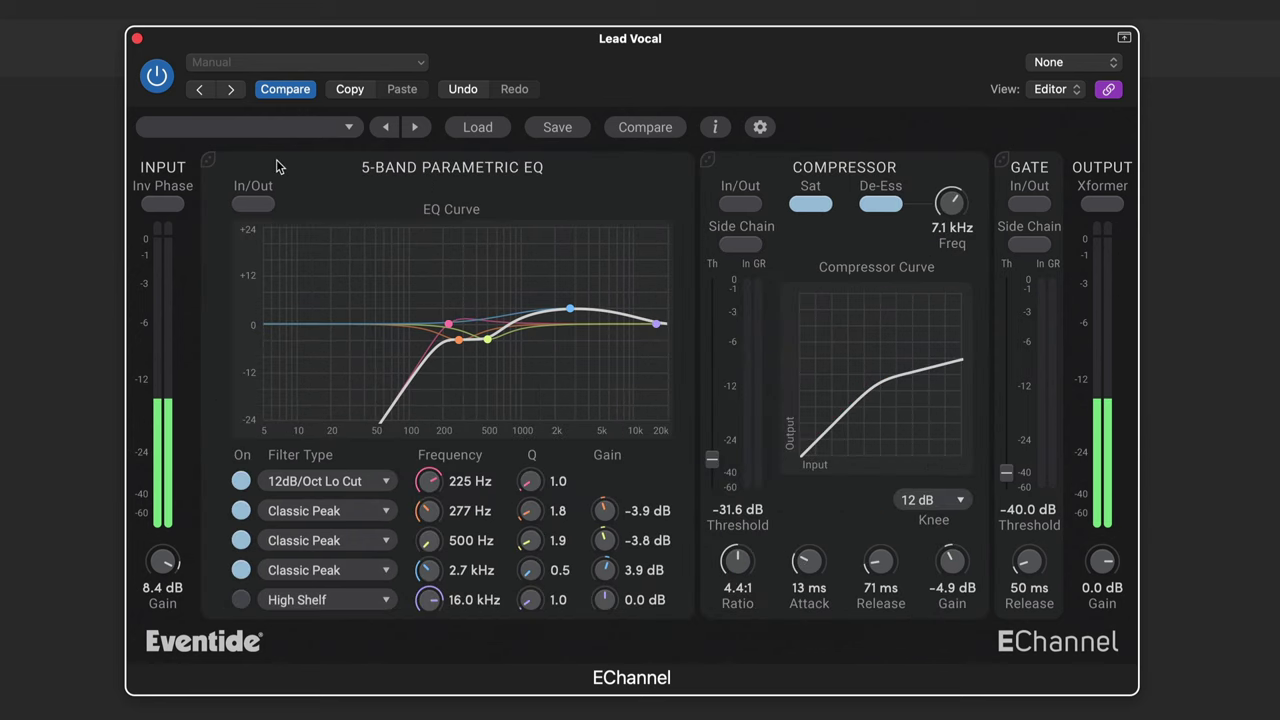
click(248, 203)
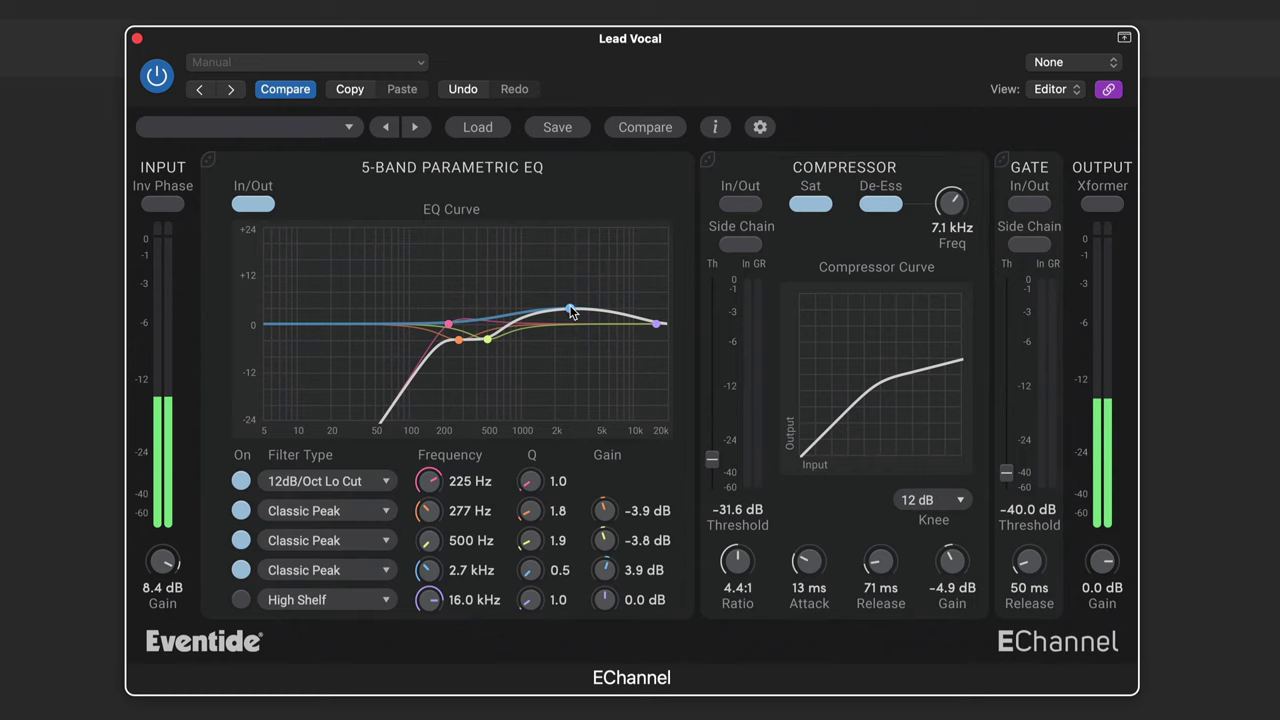
click(742, 203)
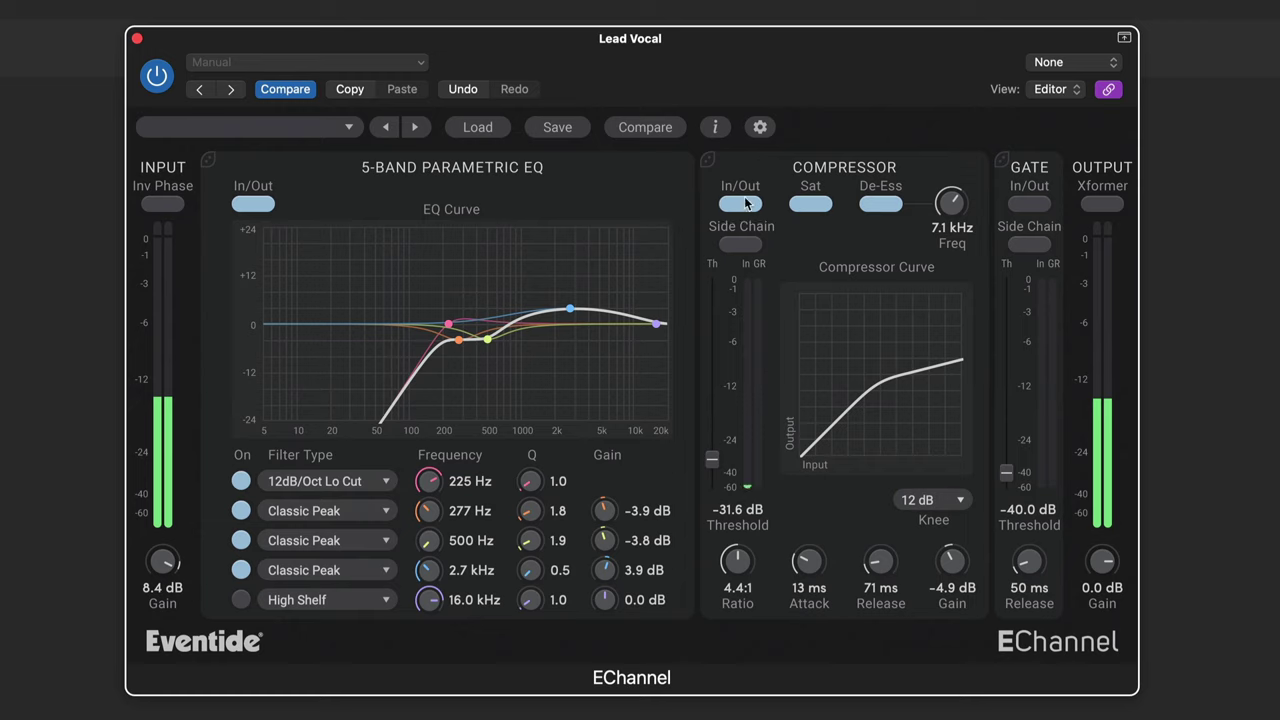
click(874, 206)
click(880, 205)
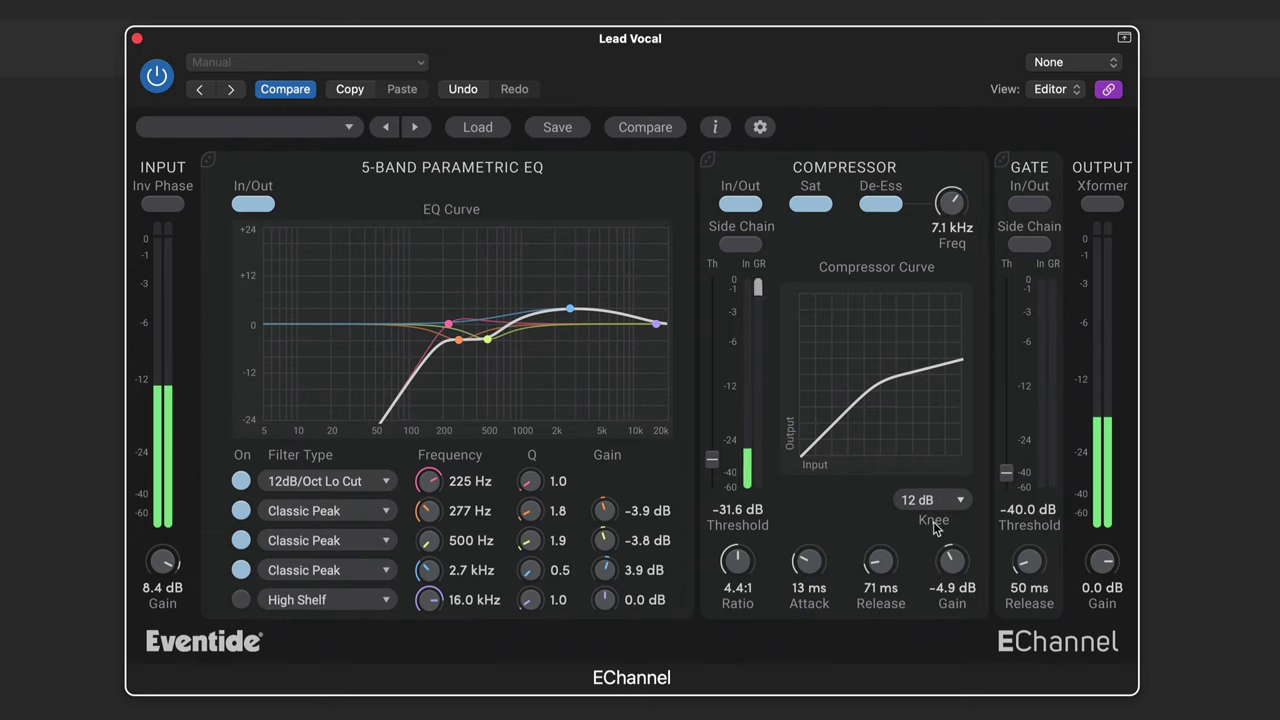
drag(952, 560, 952, 552)
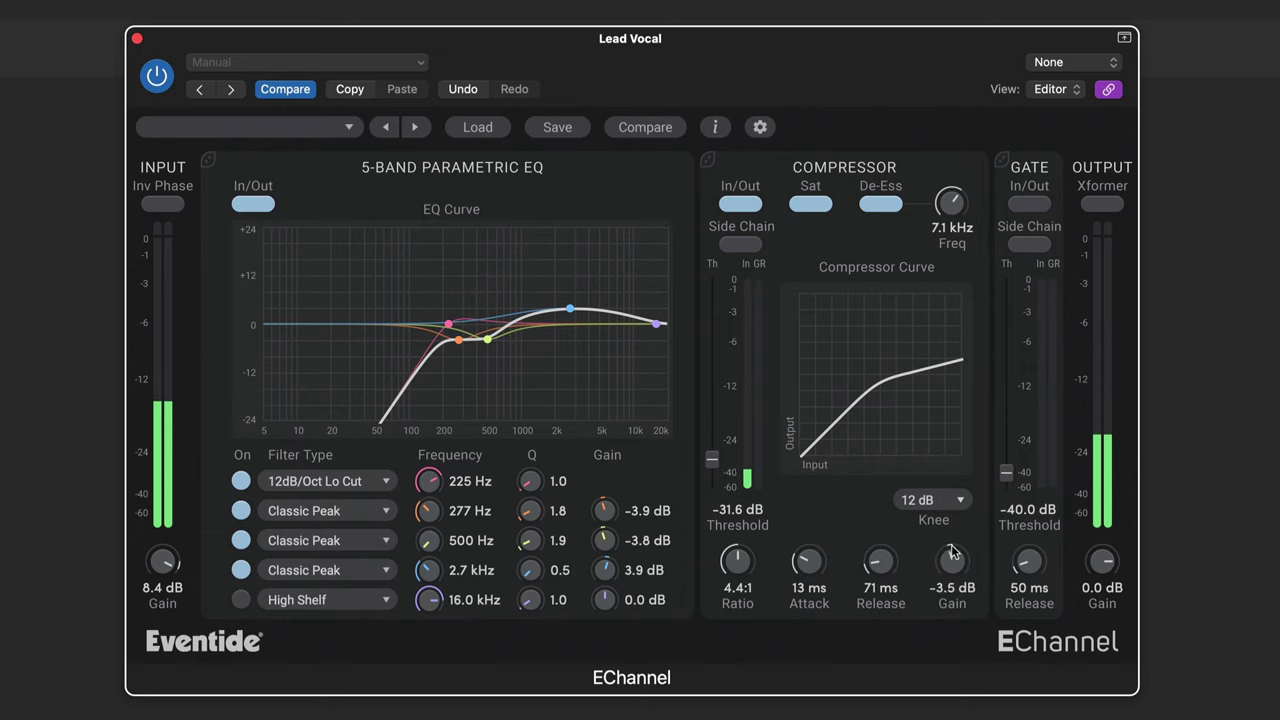
click(816, 205)
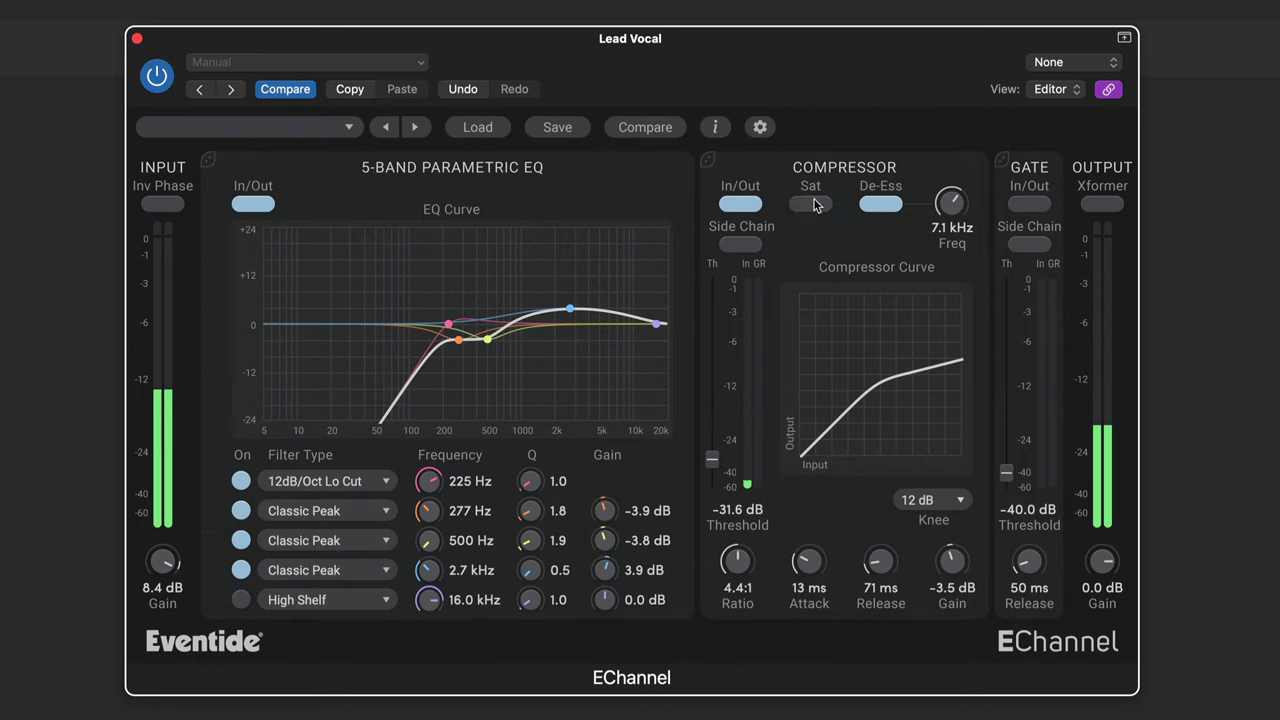
click(816, 205)
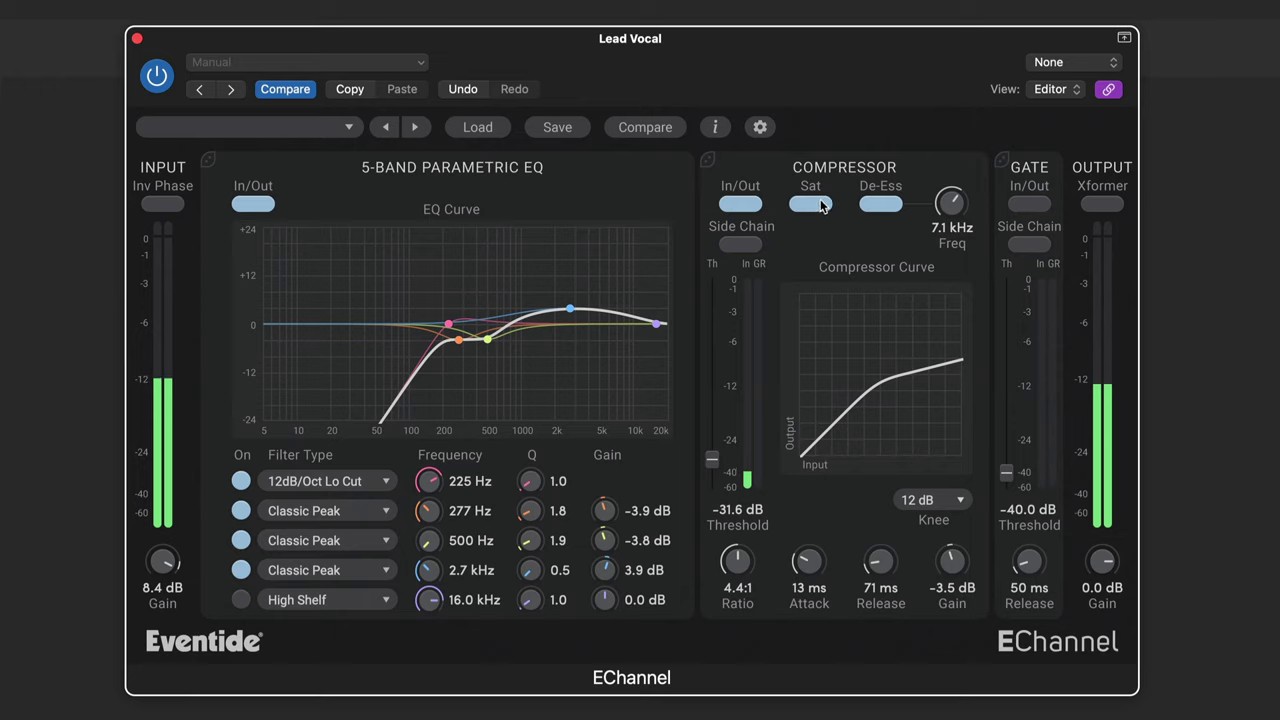
click(820, 205)
click(820, 205)
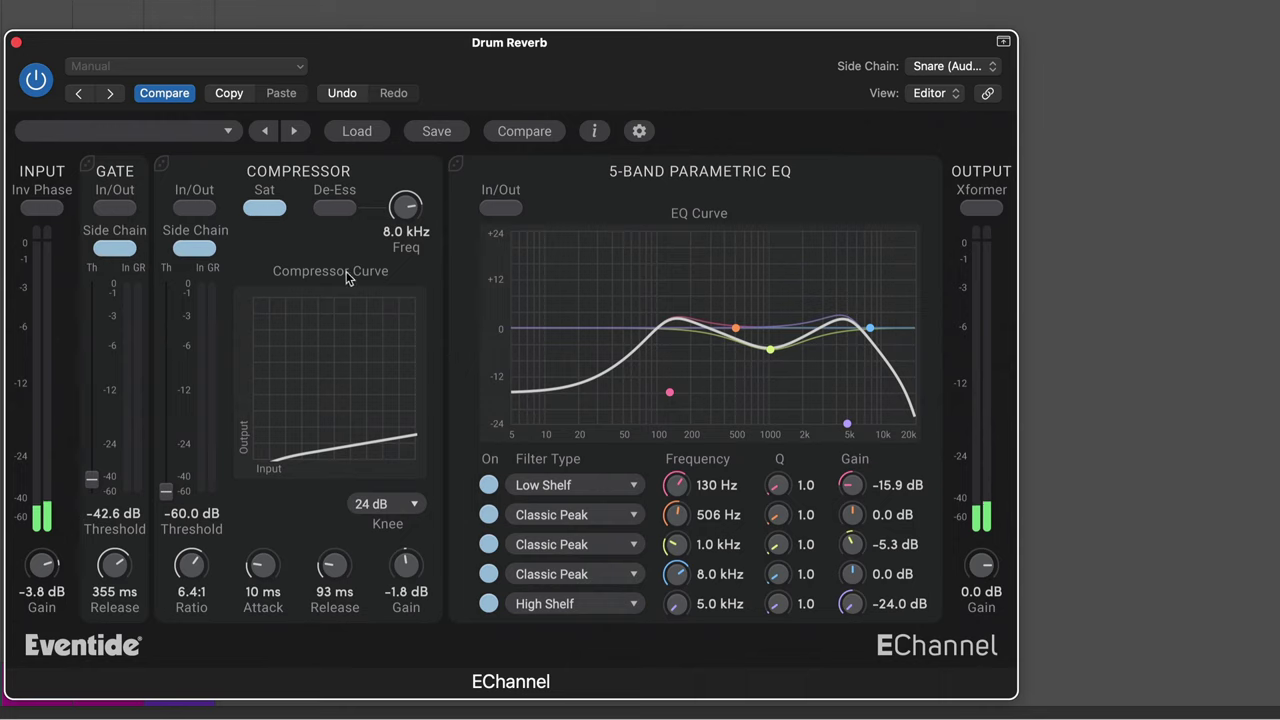
Key the Drum Reverb gate from the Snare track, engage it, and set its release to 385 ms.
click(993, 68)
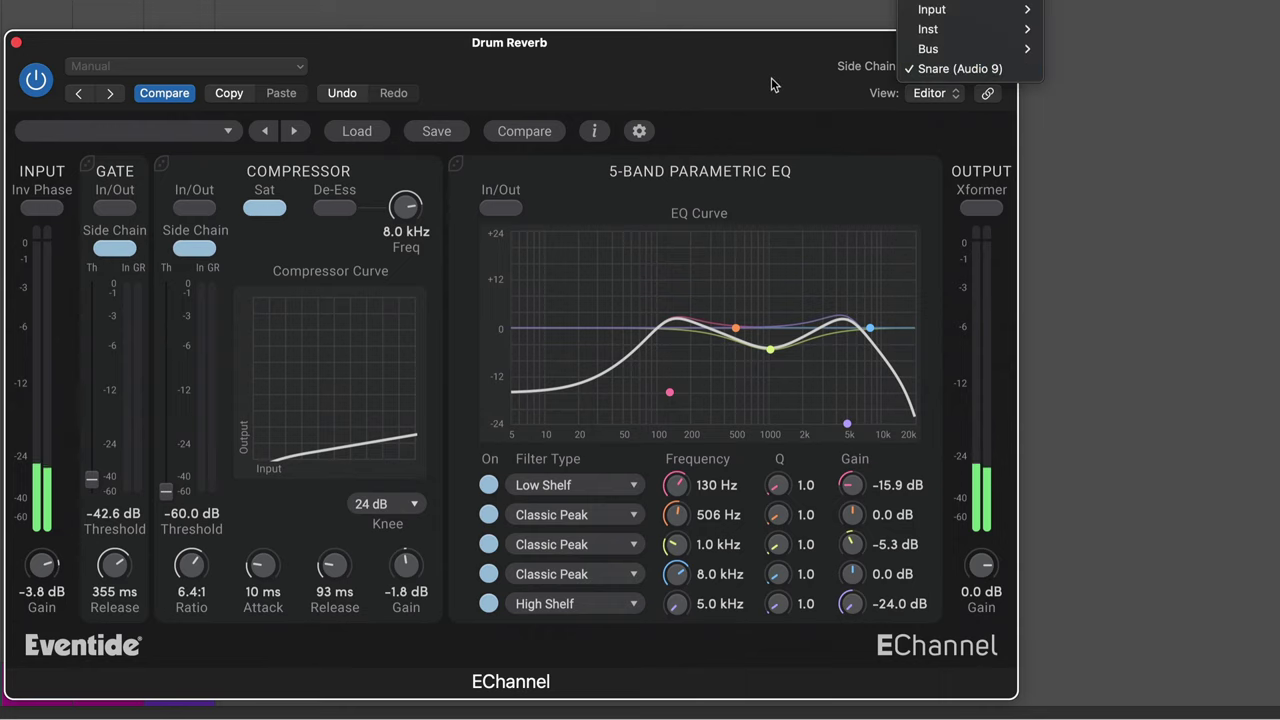
click(658, 89)
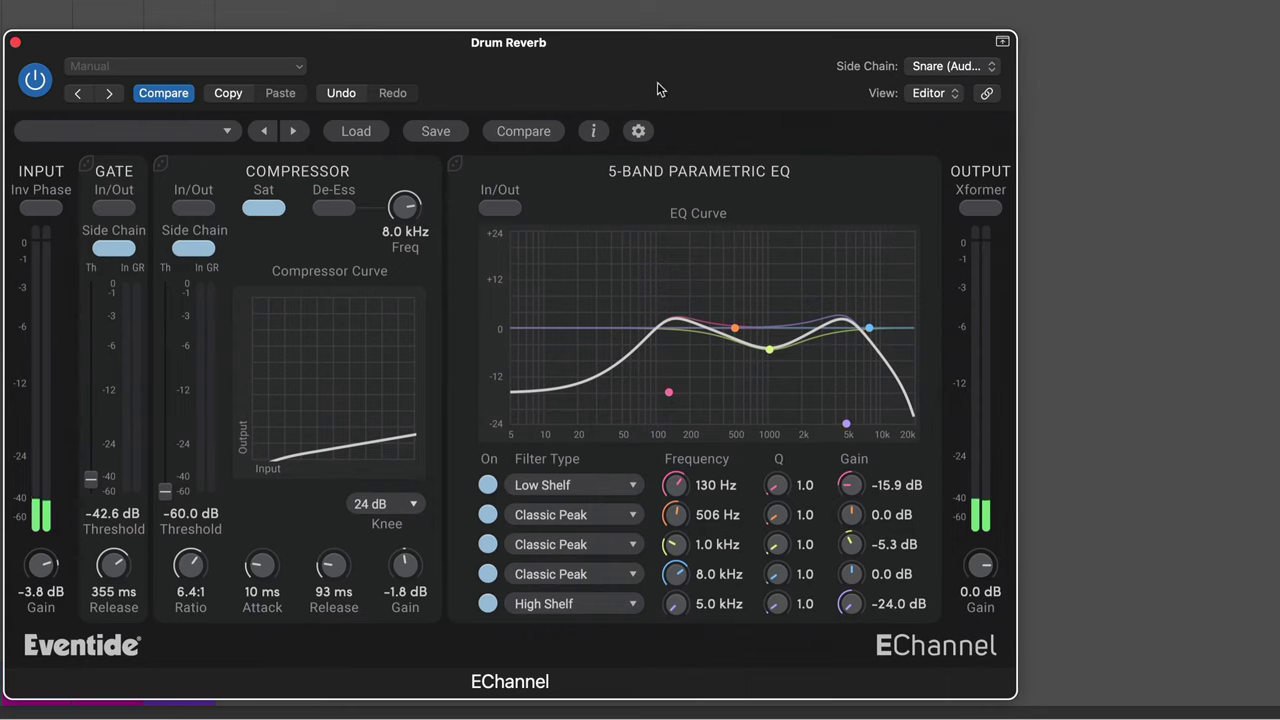
click(121, 212)
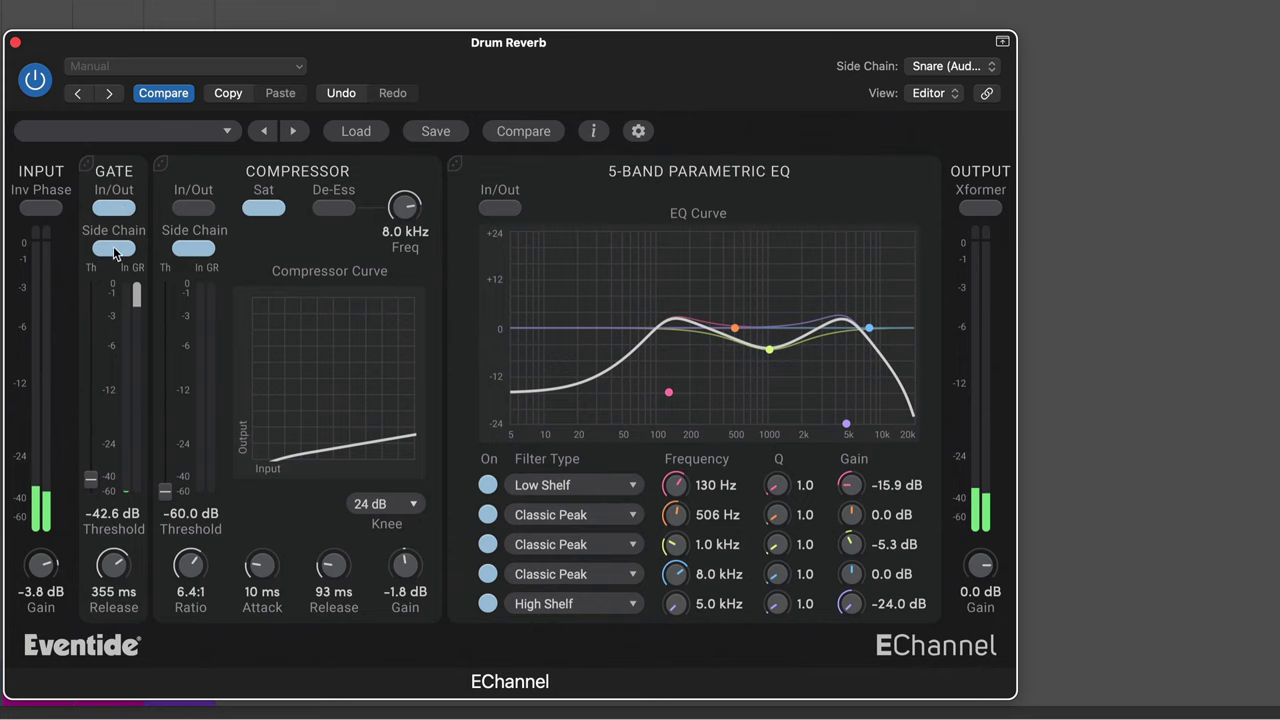
click(114, 250)
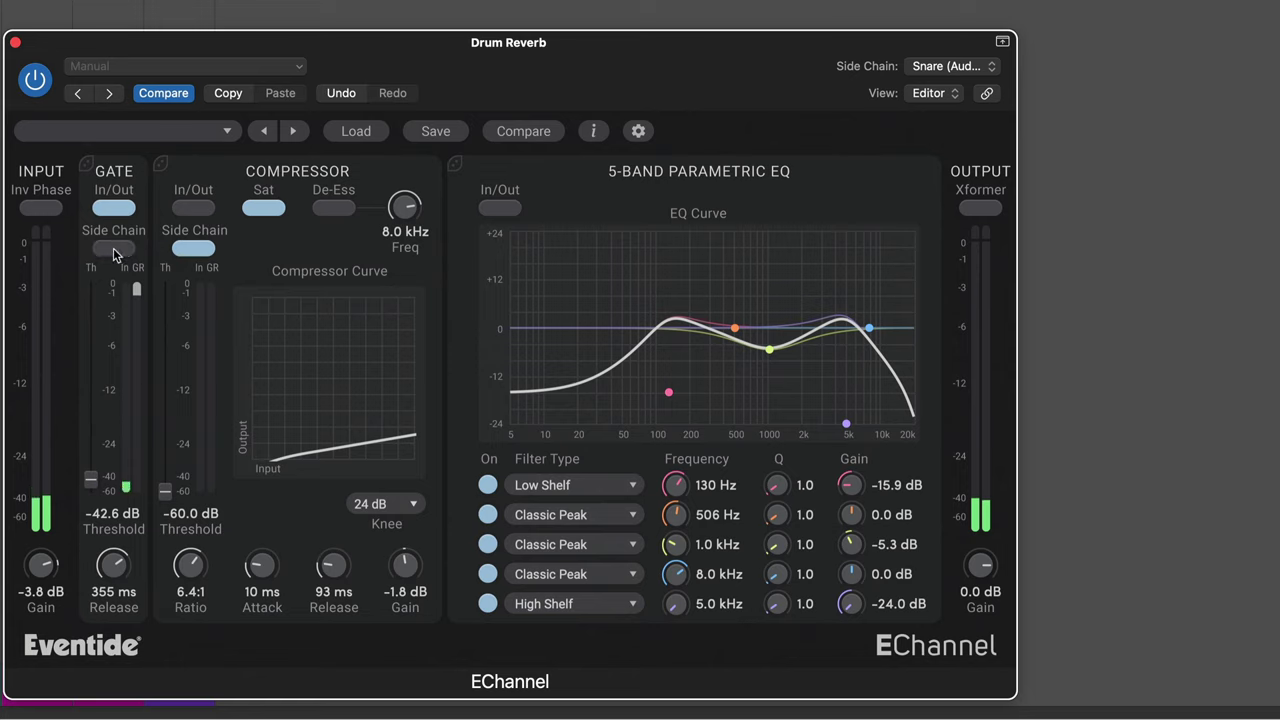
click(114, 250)
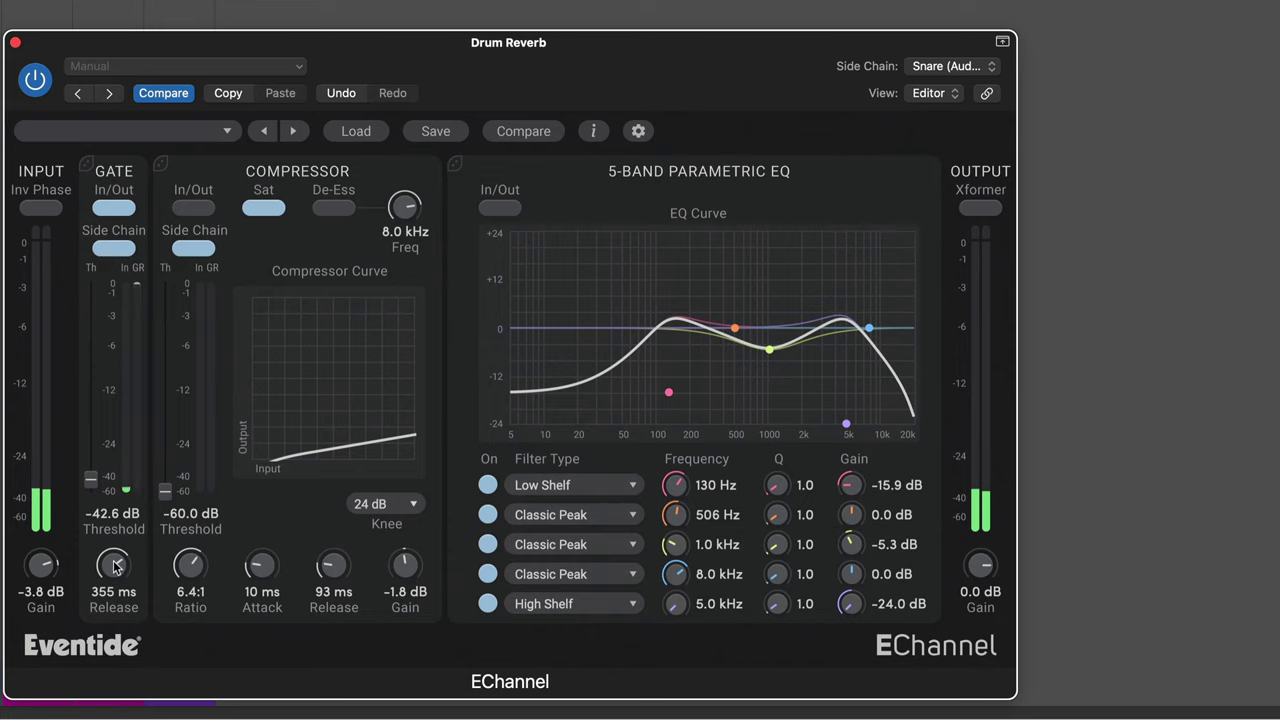
drag(113, 568, 117, 541)
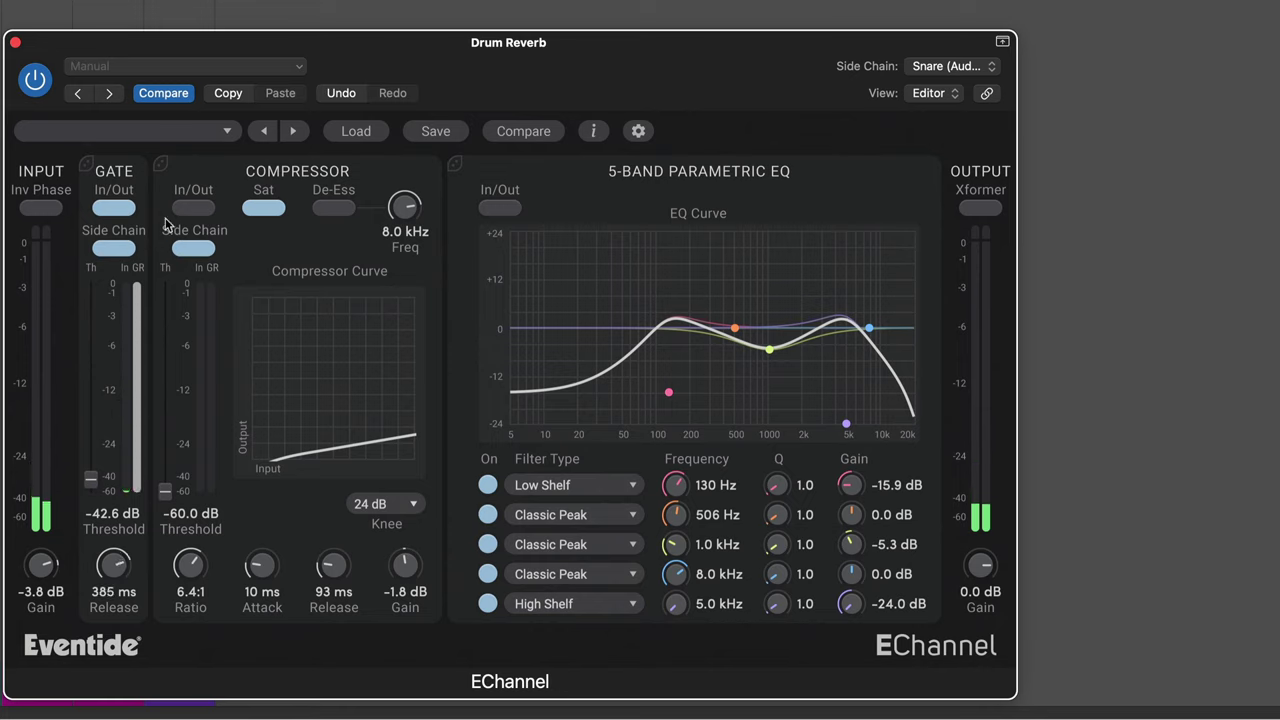
Bypass the gate and engage the compressor keyed from the snare side chain.
click(114, 214)
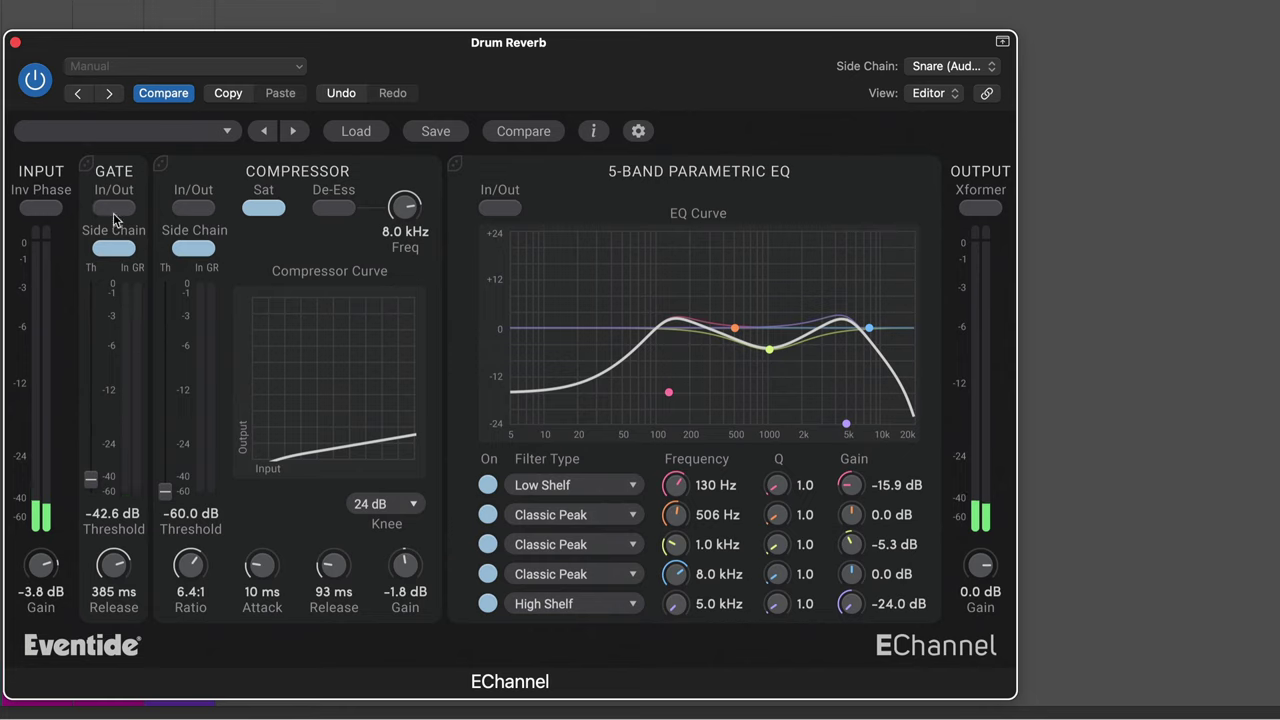
click(194, 207)
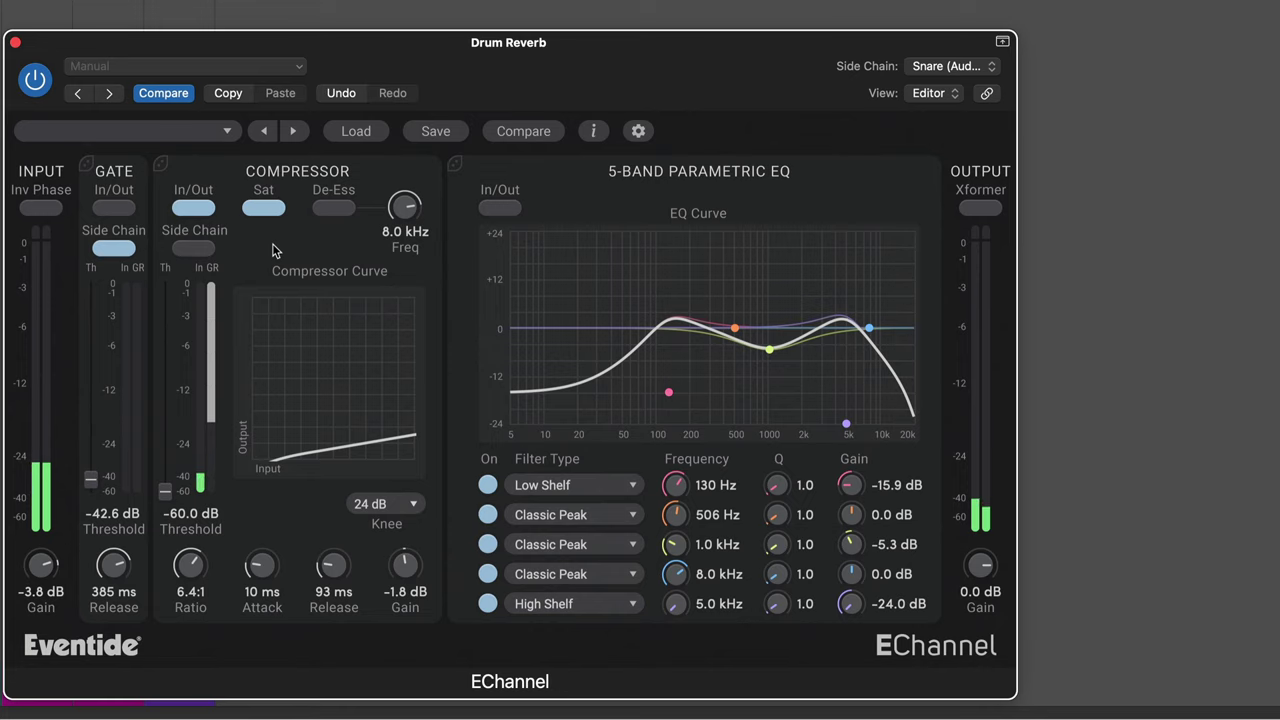
click(192, 249)
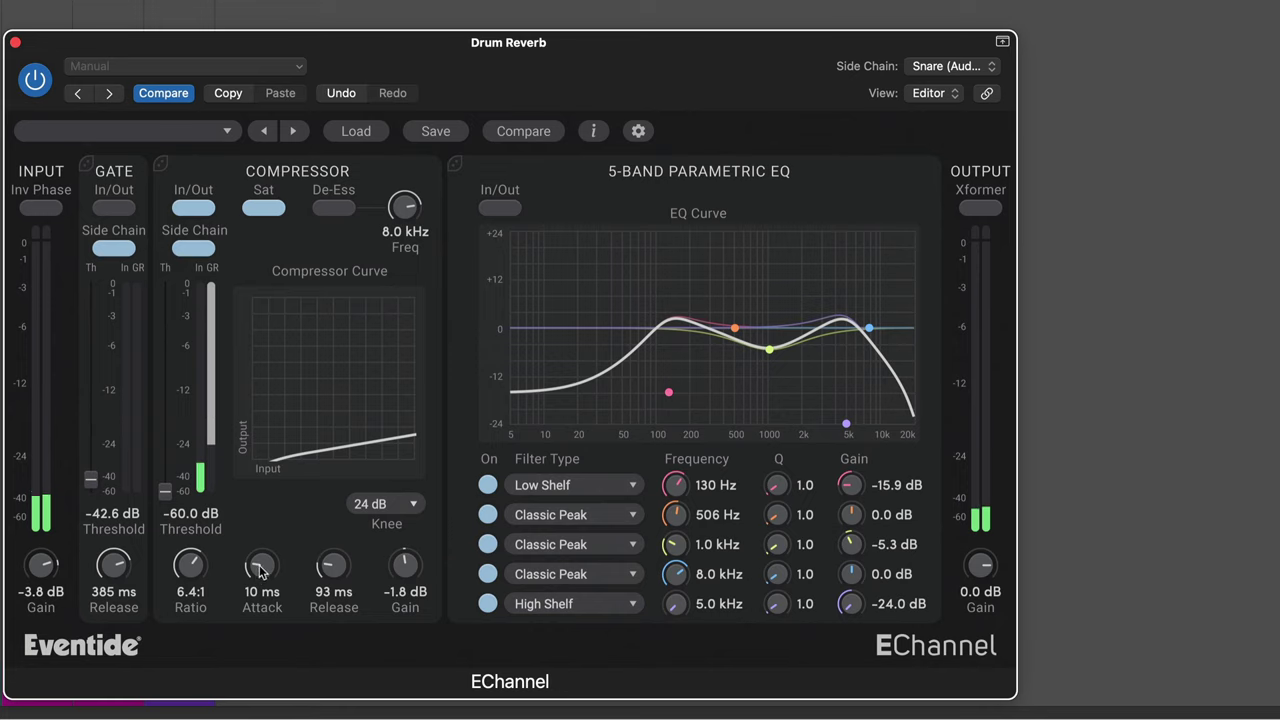
Set compressor attack to 8 ms and release to 112 ms, keeping saturation on.
drag(260, 570, 264, 470)
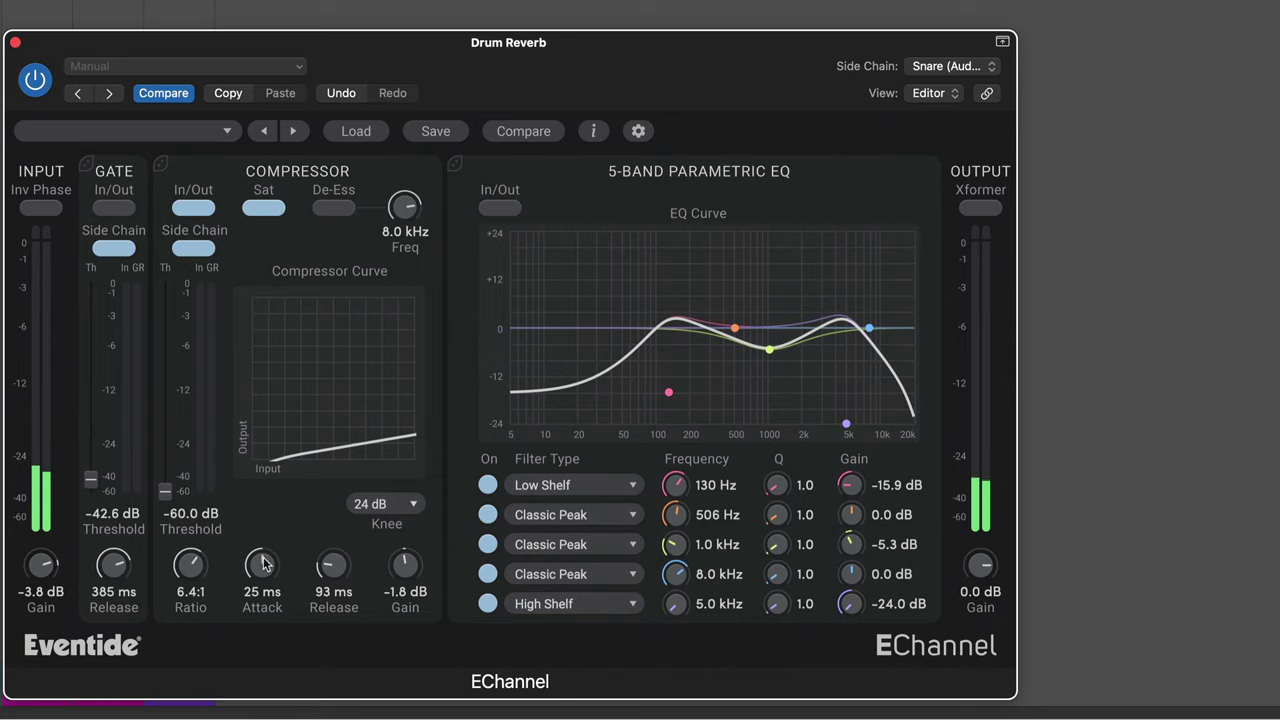
drag(263, 566, 222, 680)
drag(332, 570, 338, 394)
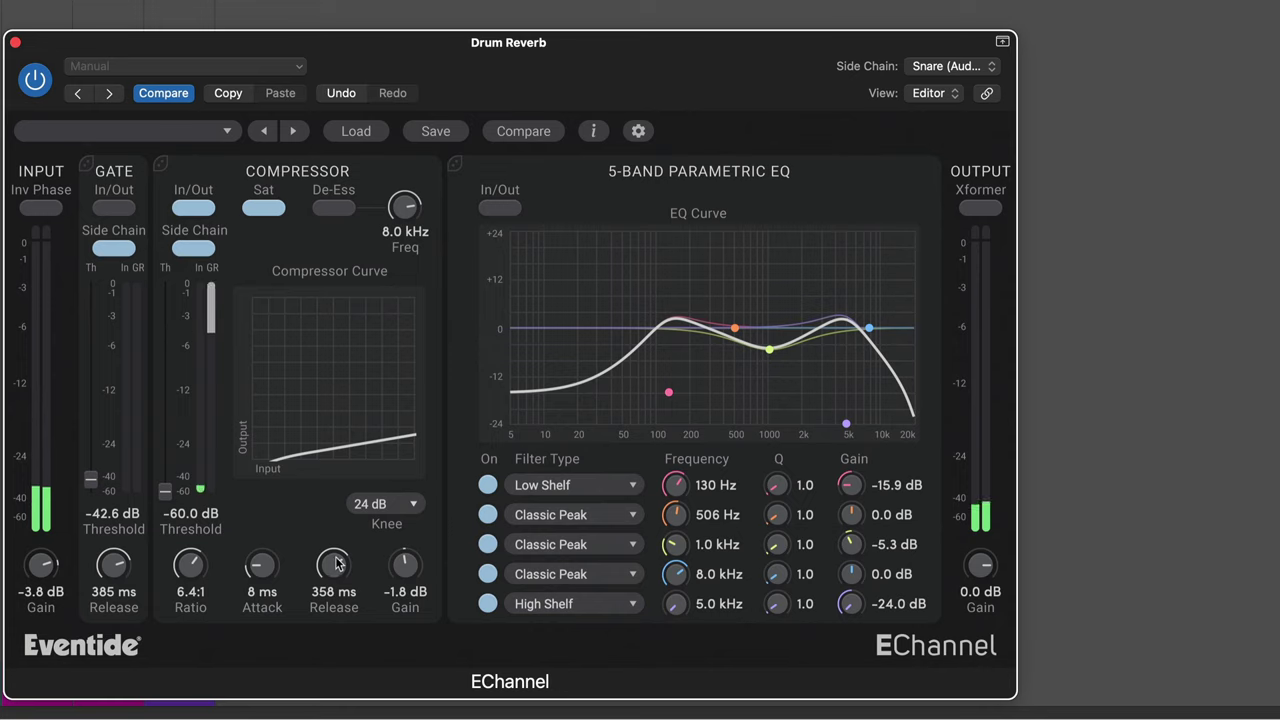
mouse_move(336, 565)
mouse_down()
mouse_move(283, 703)
mouse_move(334, 577)
mouse_up()
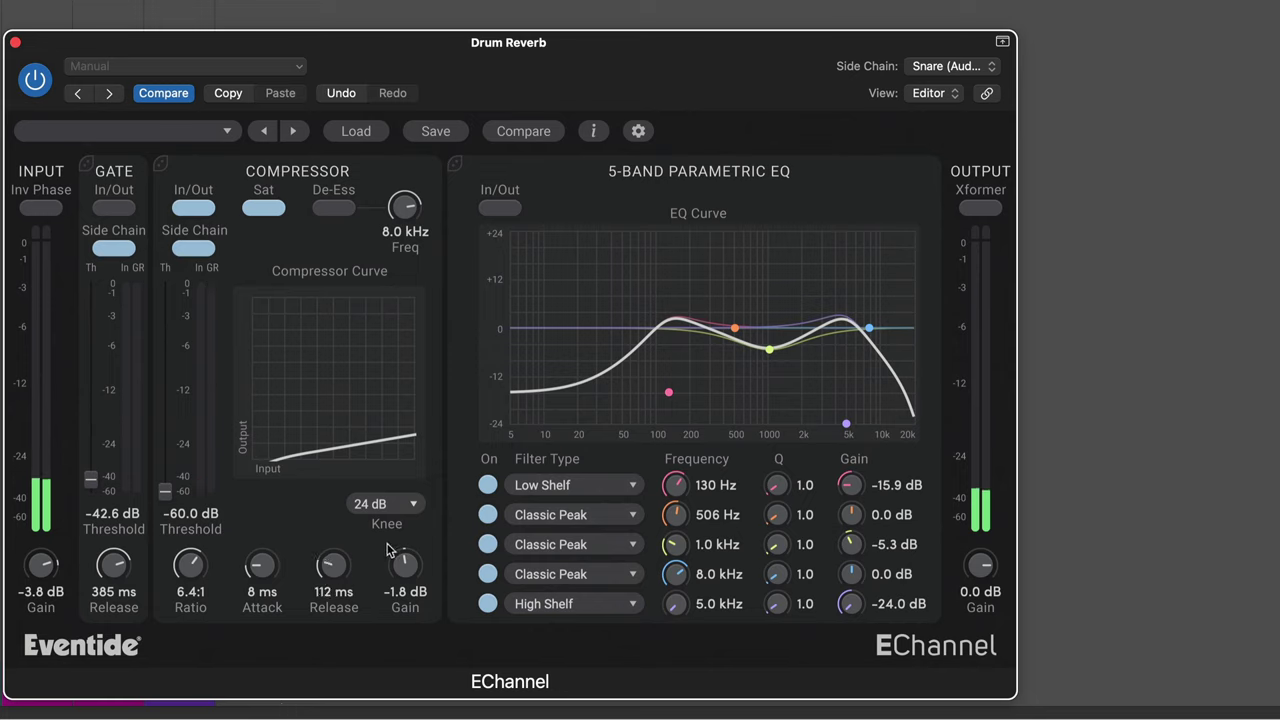
click(266, 210)
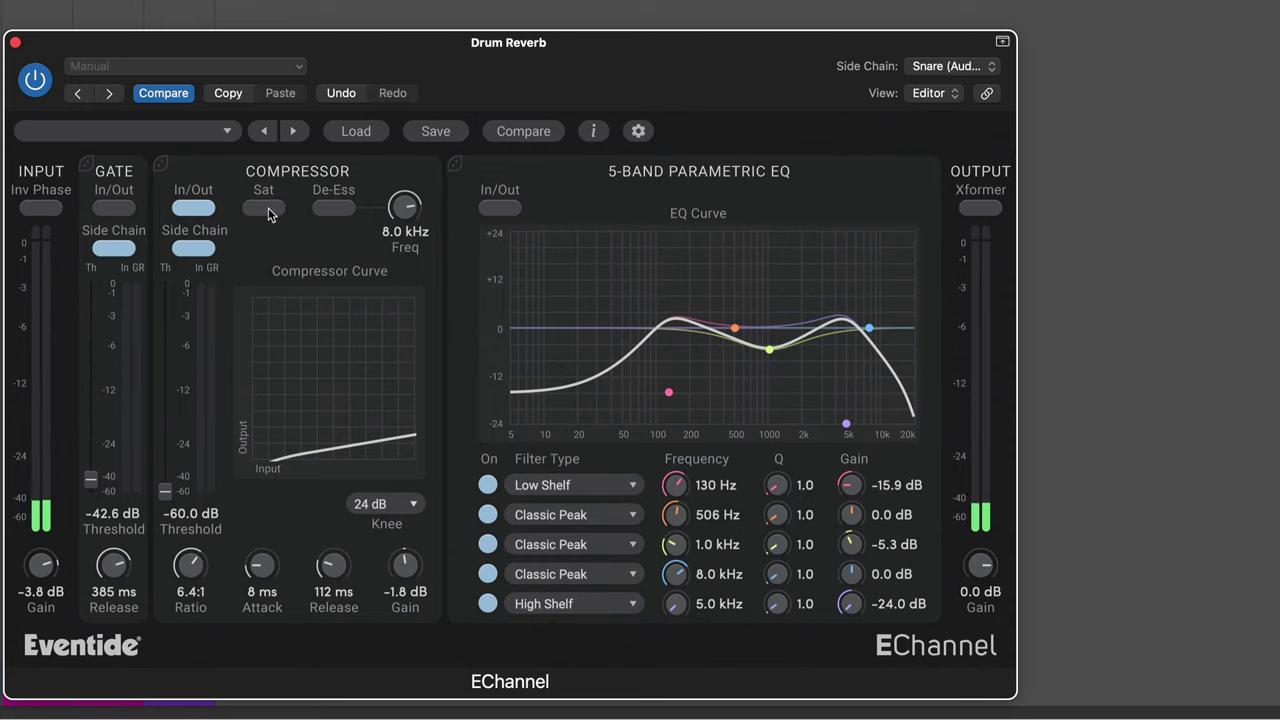
click(267, 212)
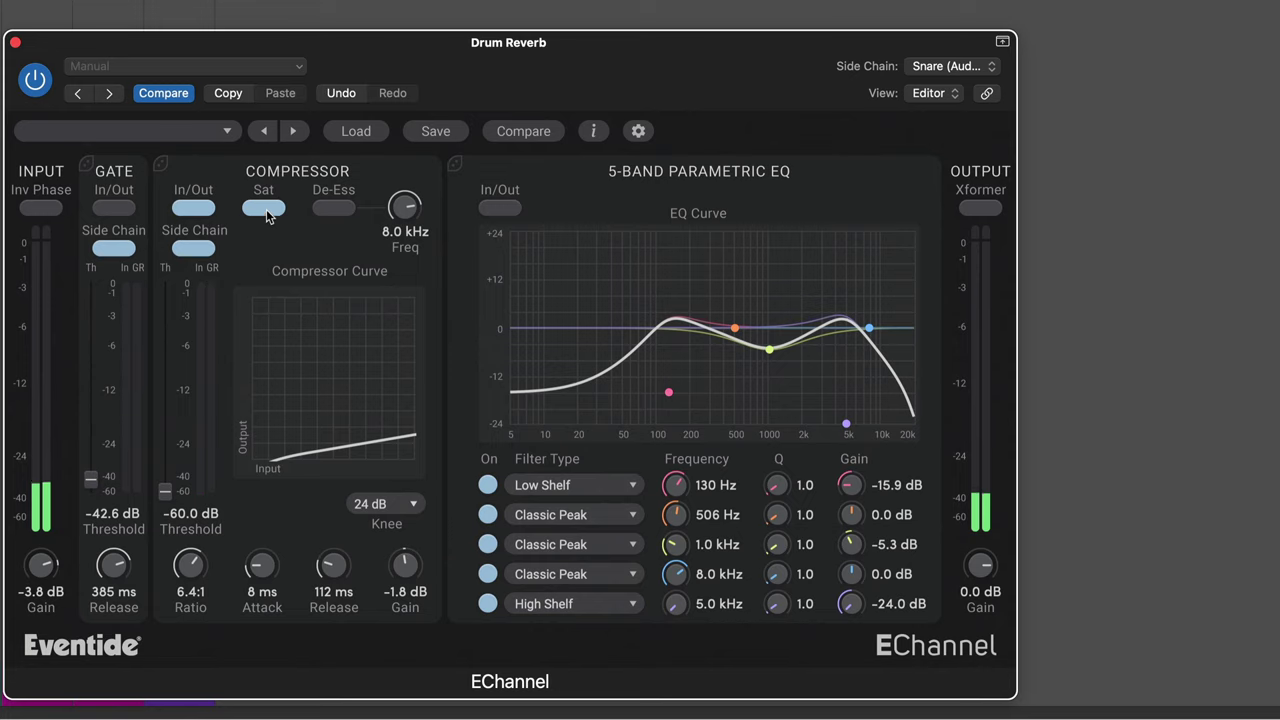
Engage the output transformer and set the output gain to -9.6 dB.
click(979, 208)
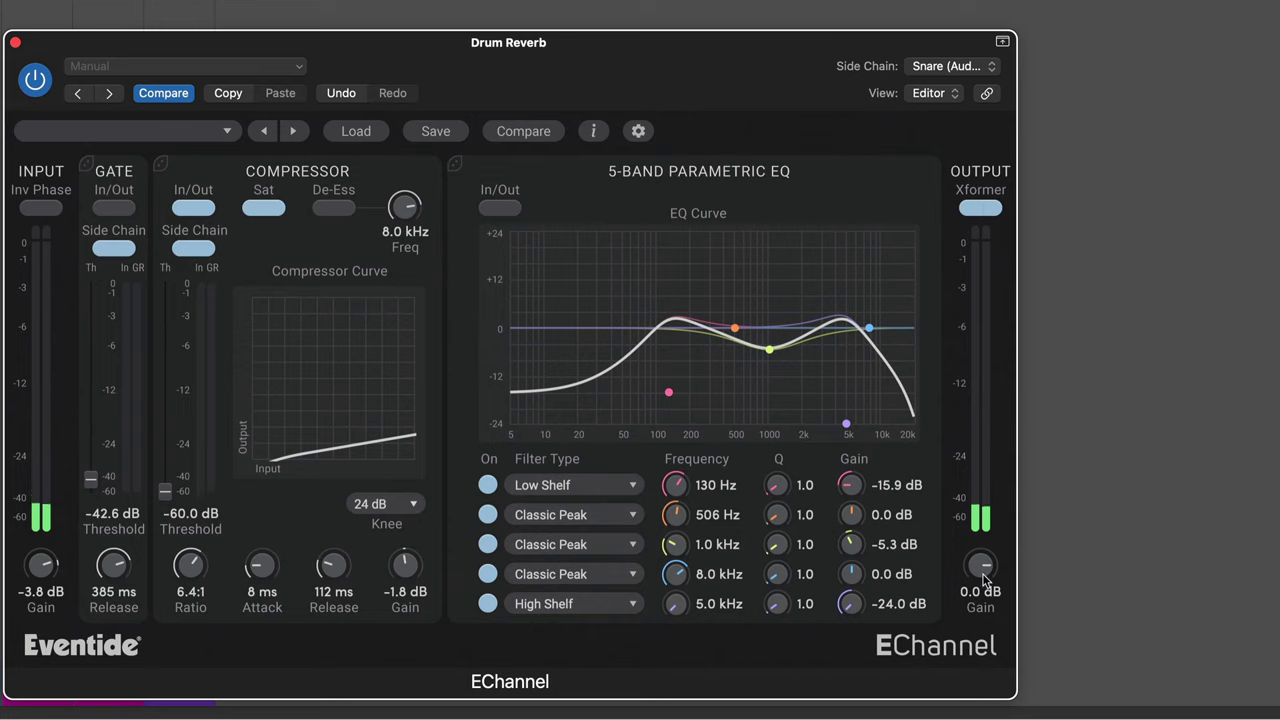
drag(984, 578, 984, 533)
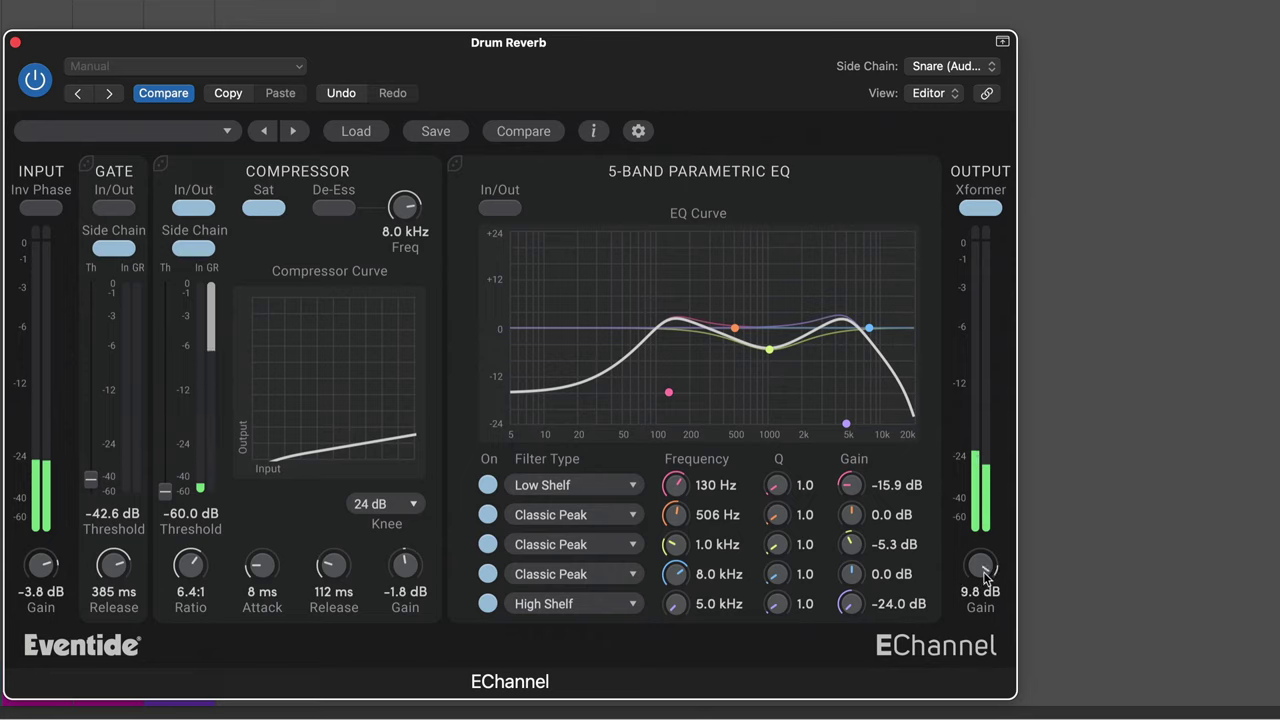
double_click(983, 568)
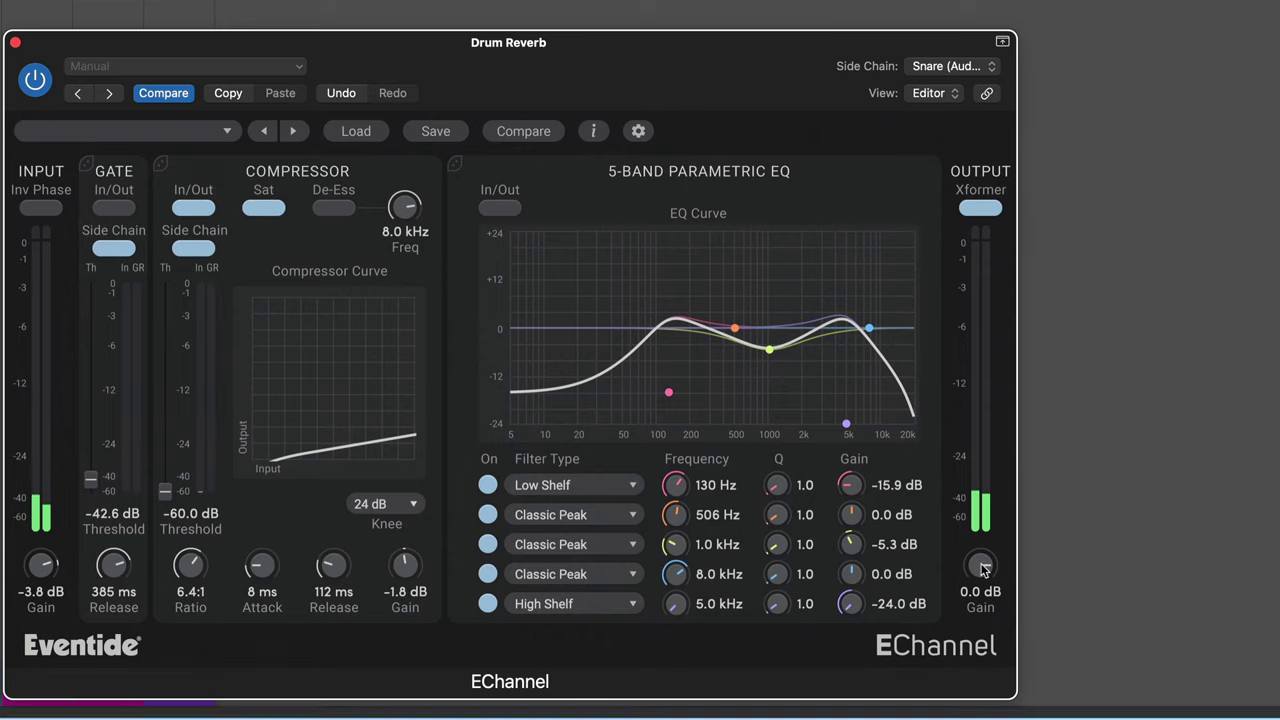
drag(983, 568, 960, 610)
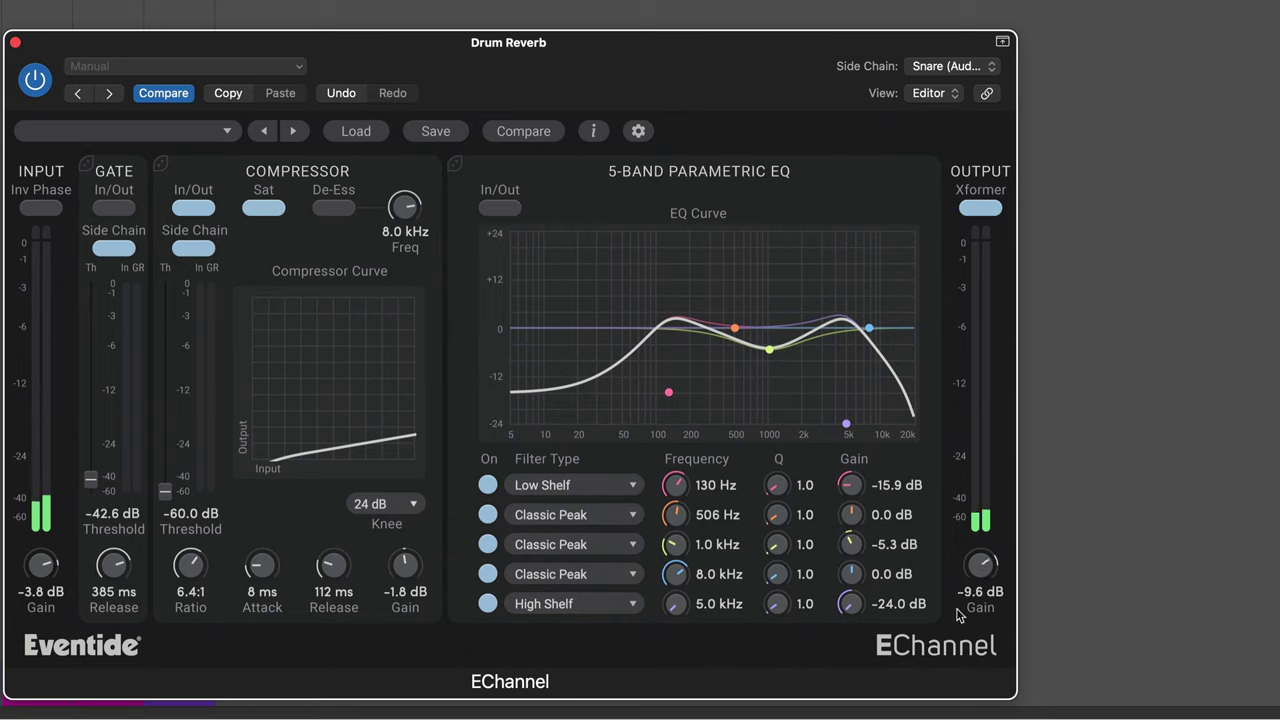